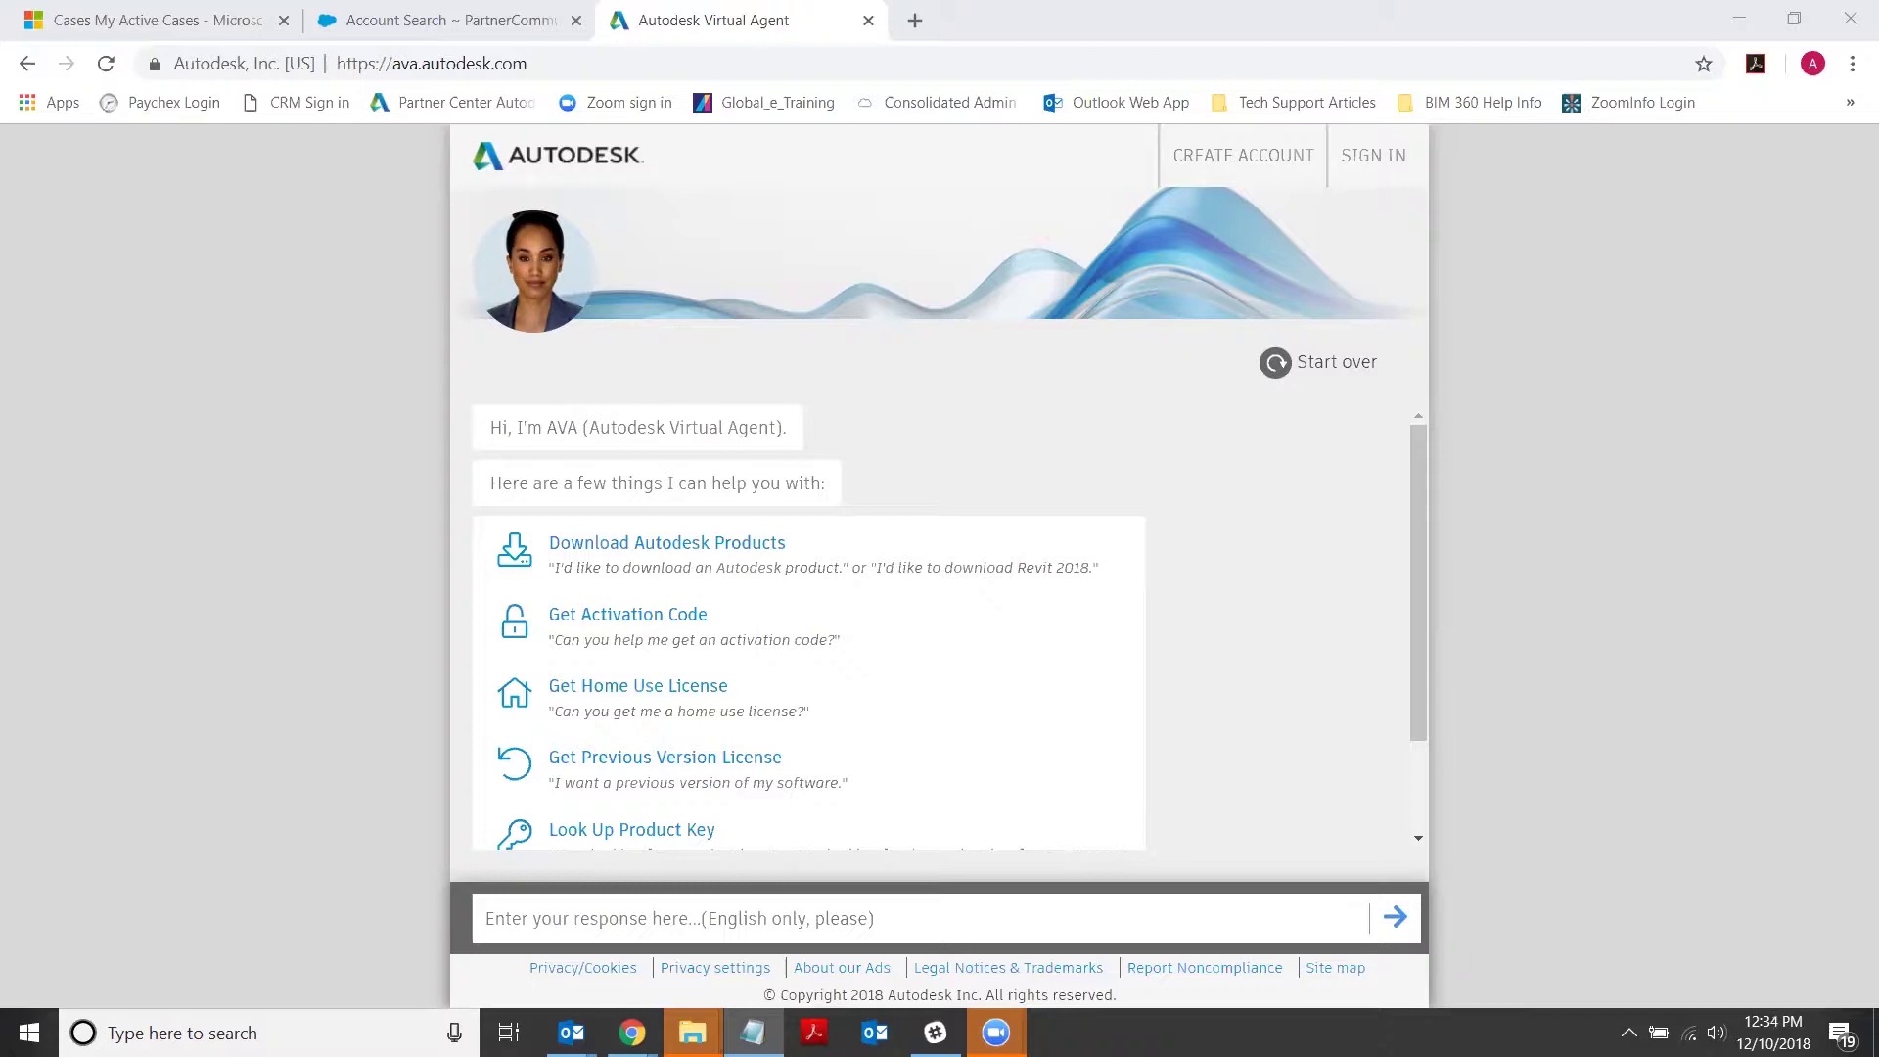
click(483, 65)
click(178, 539)
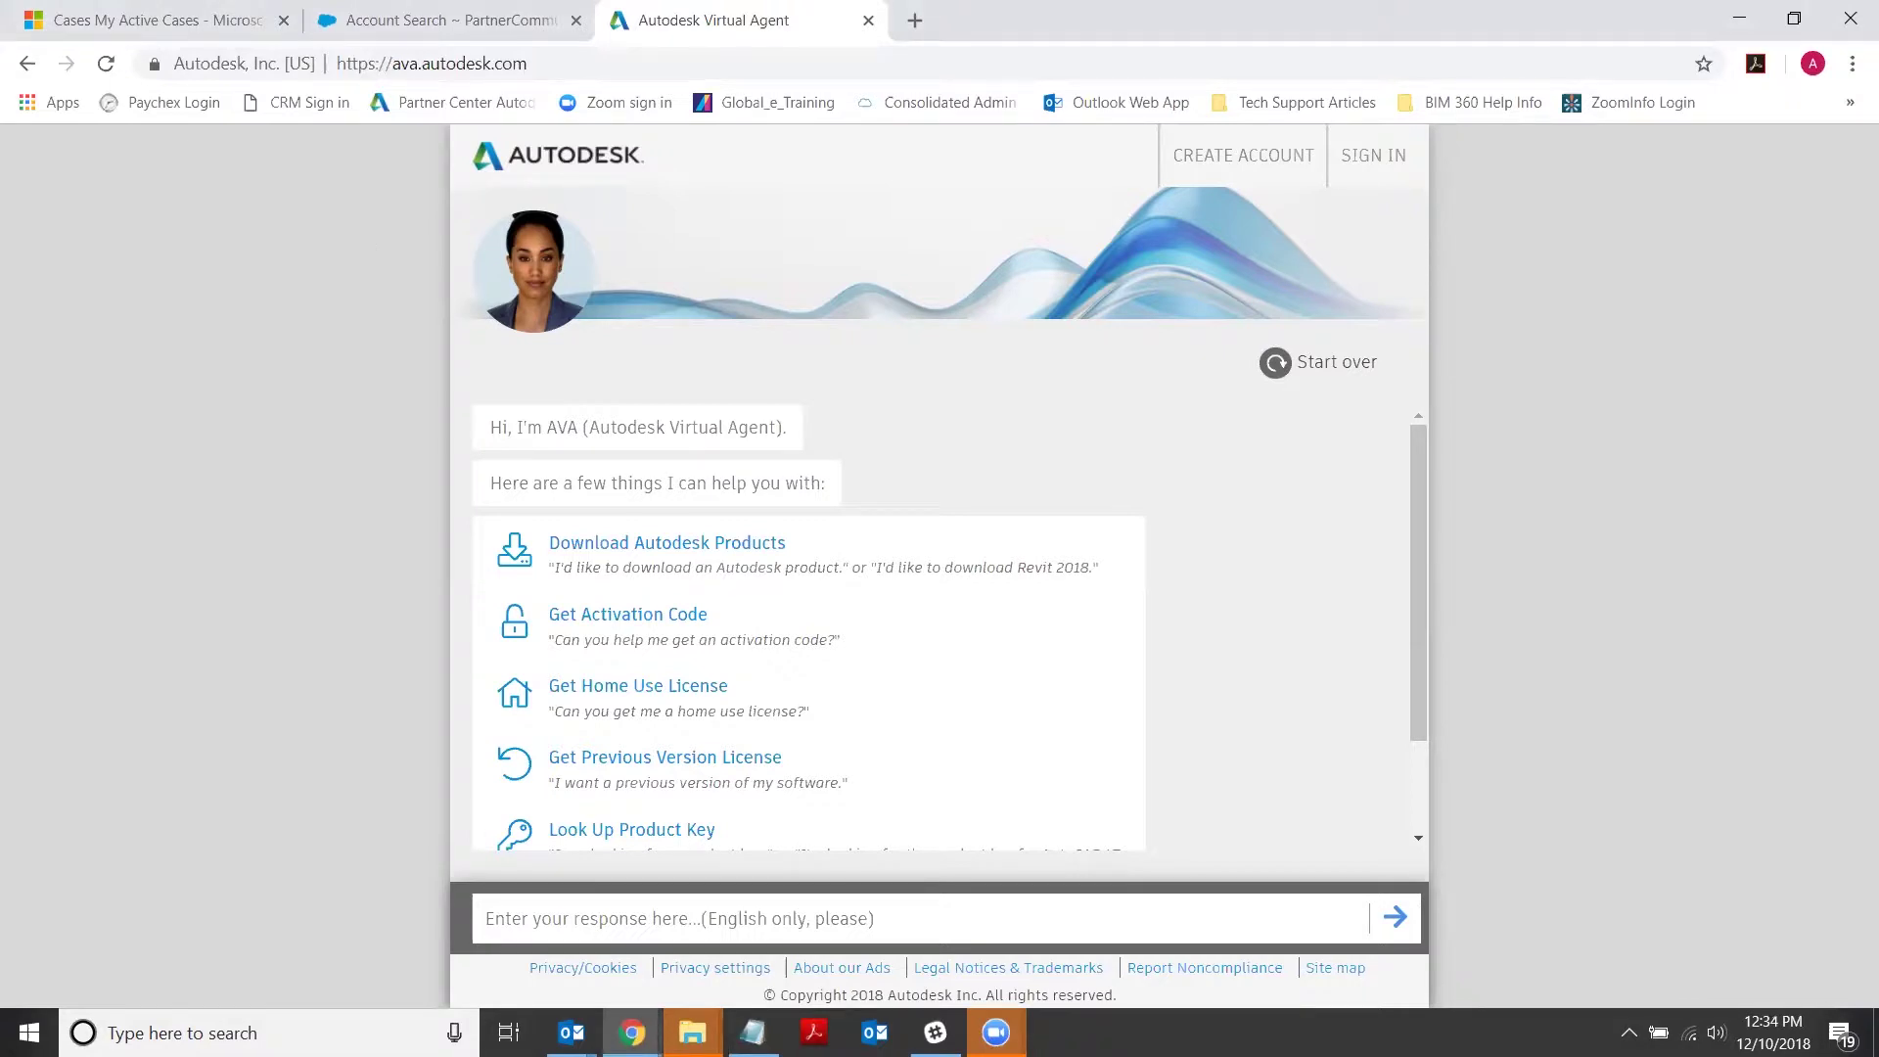
key(alt+Tab)
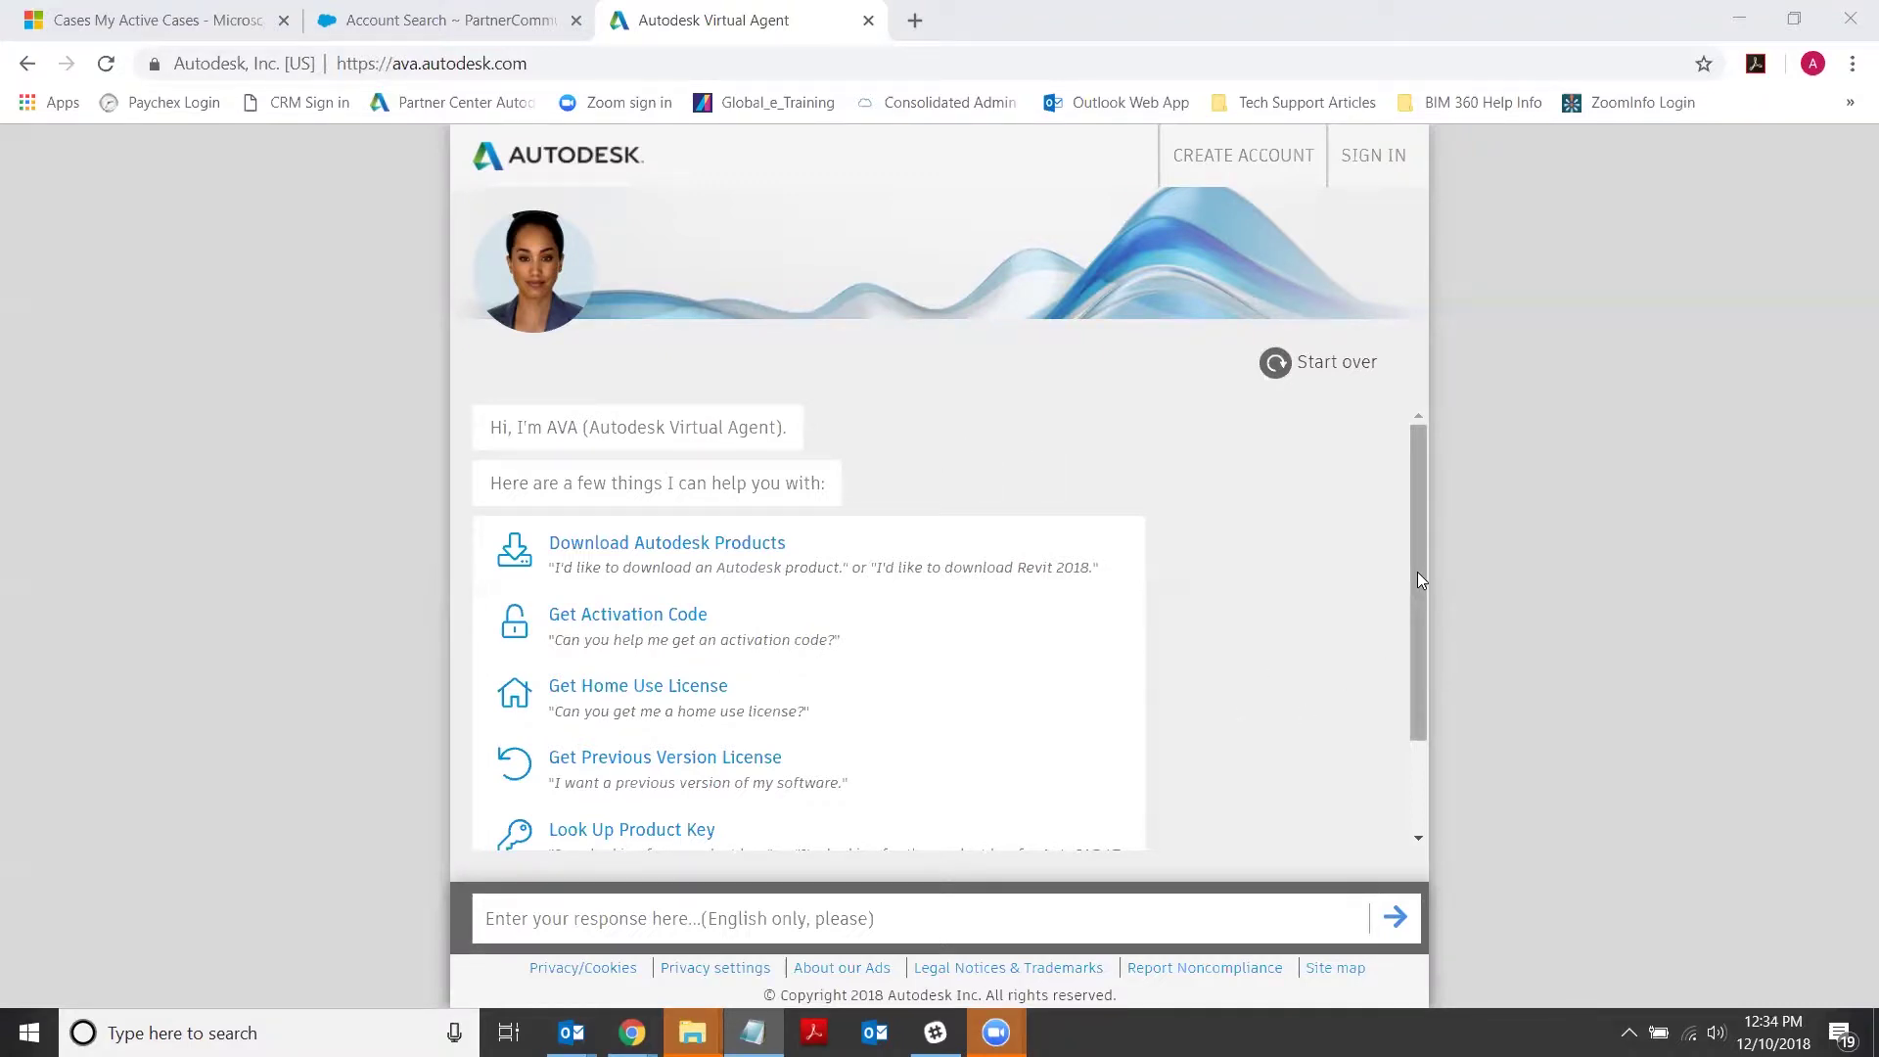
Ask the virtual agent for a "download" and answer its product and release year question with "revit 2019"
drag(1419, 469, 1410, 511)
click(732, 935)
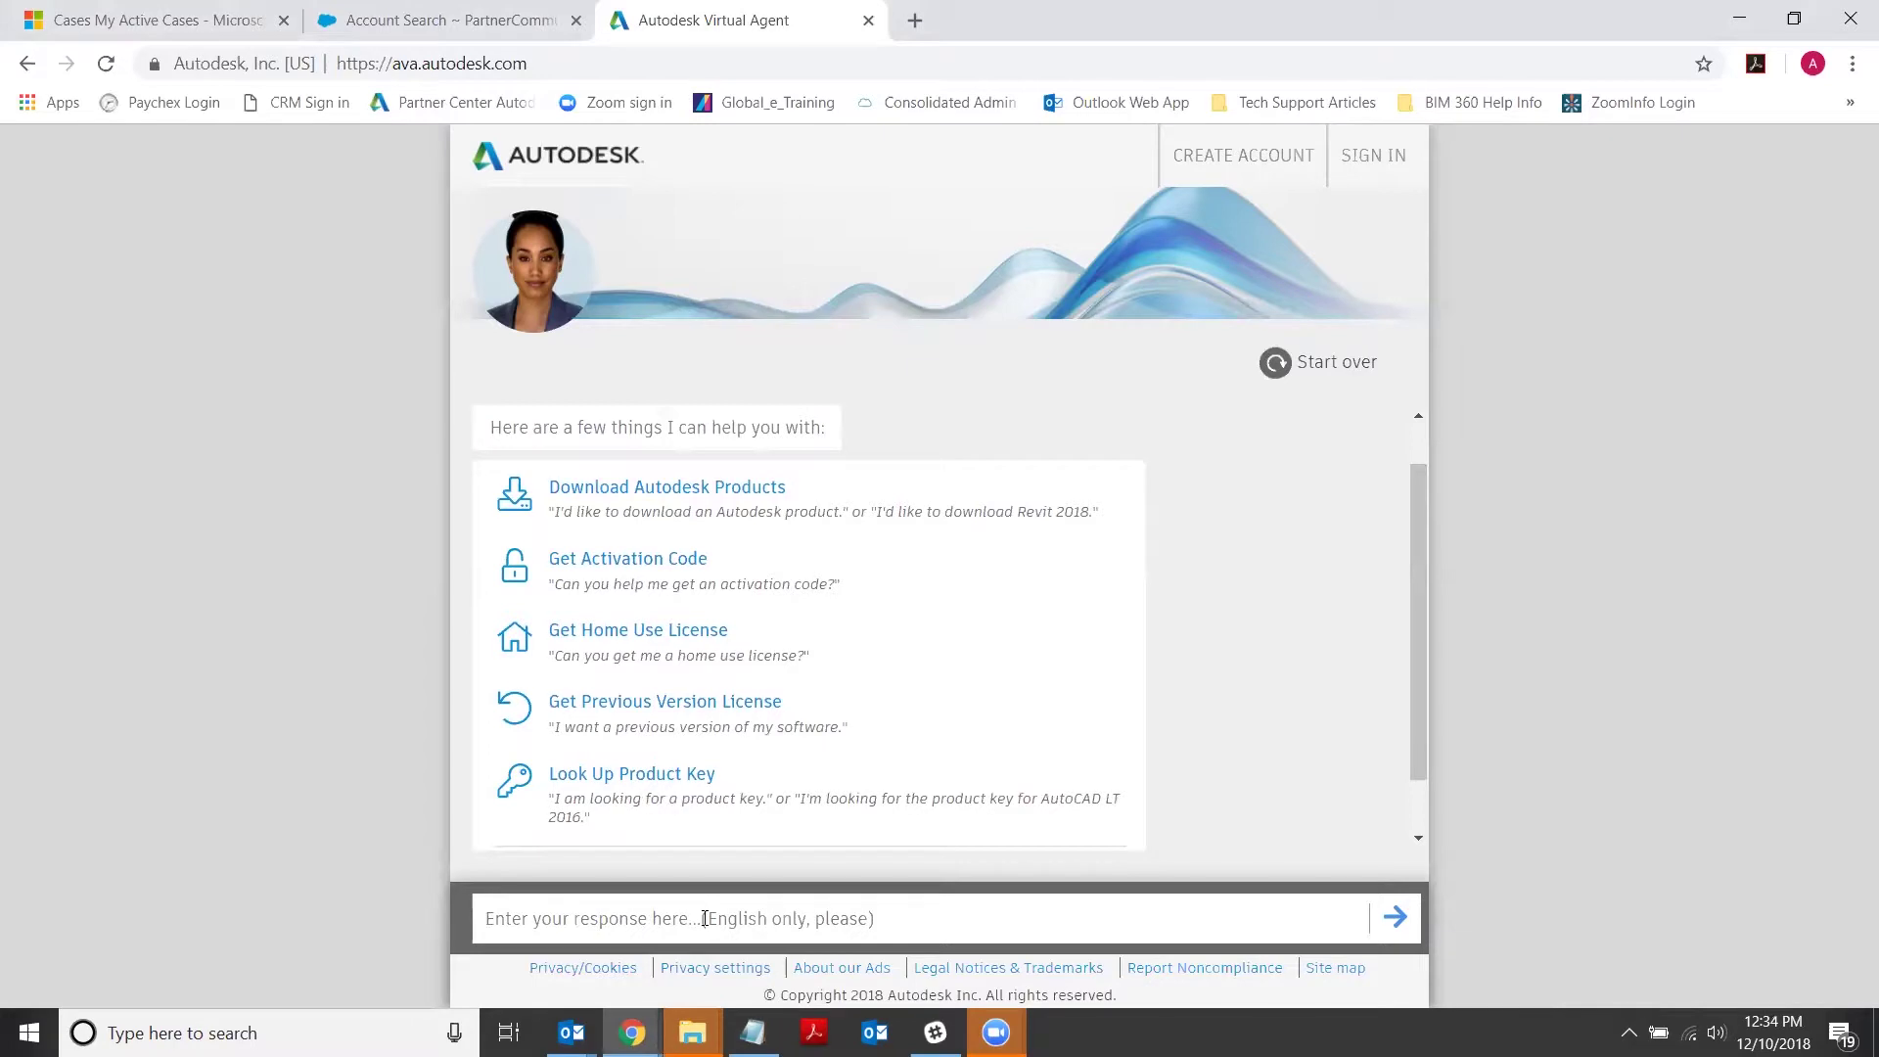
text(download)
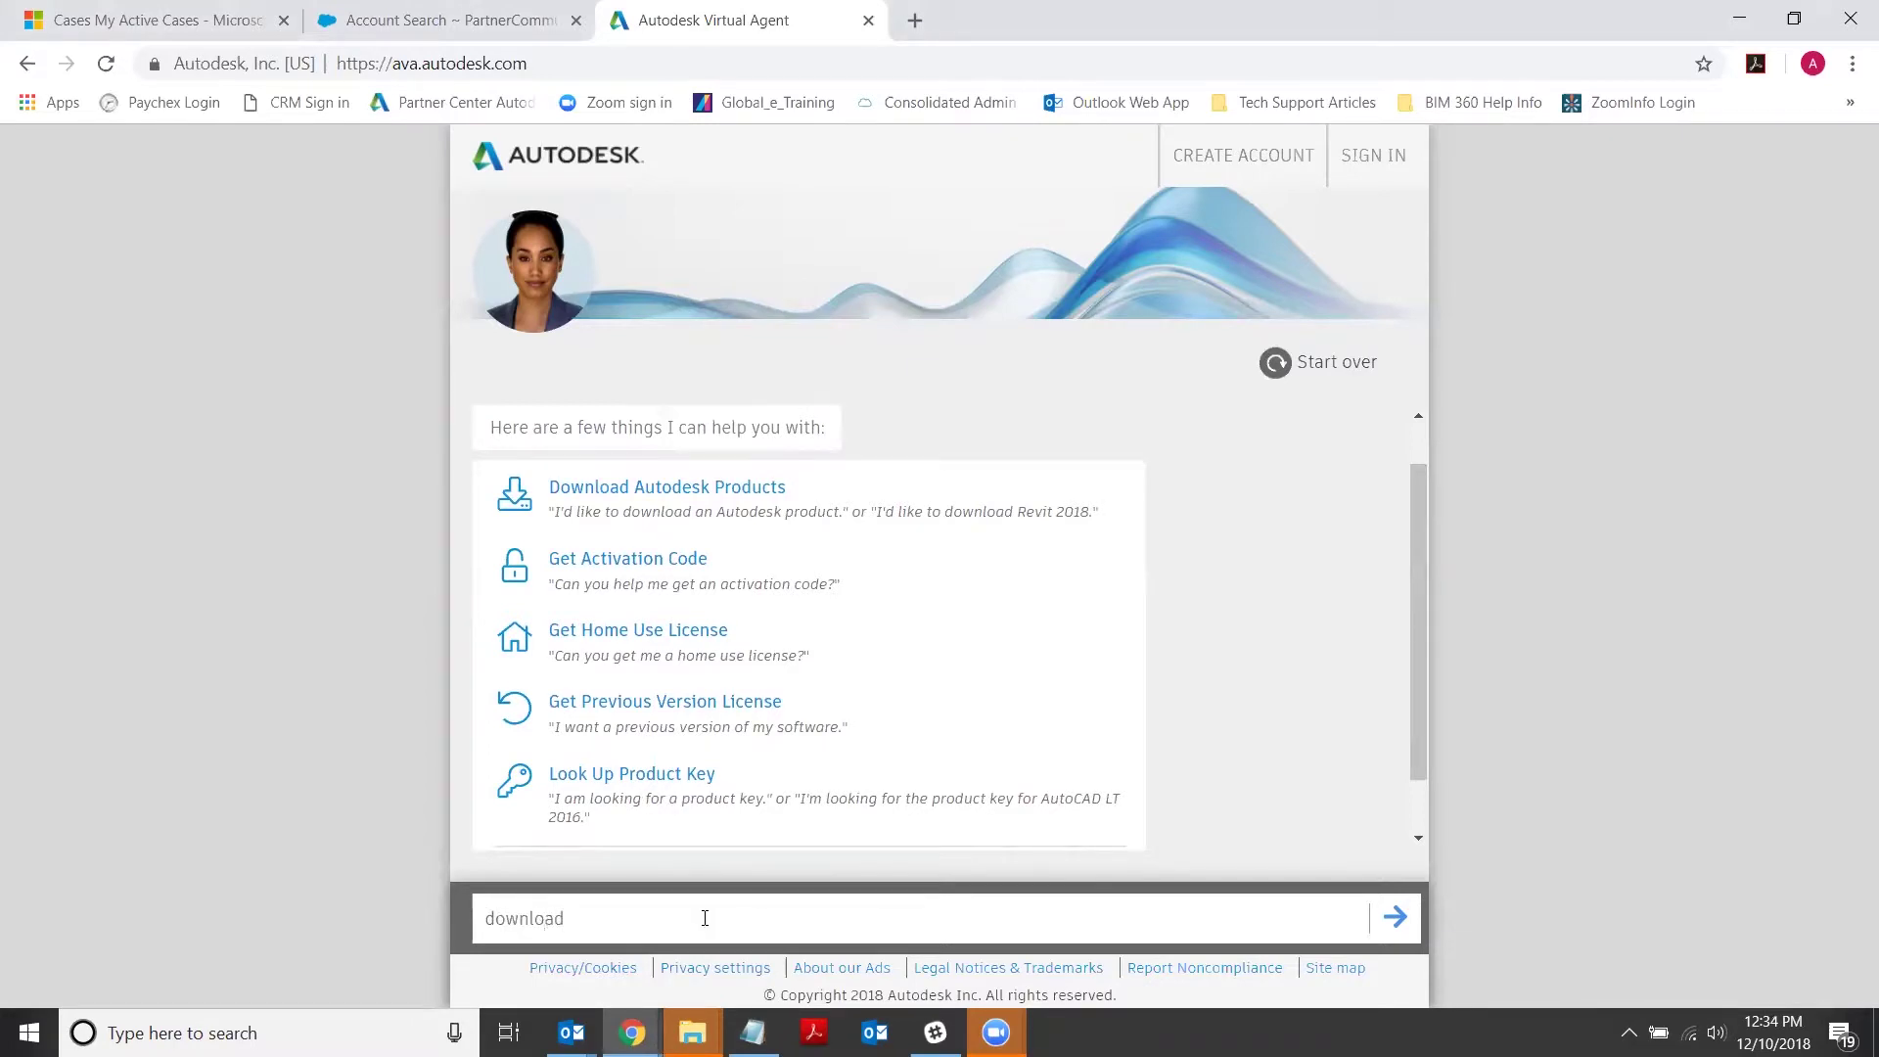
key(Return)
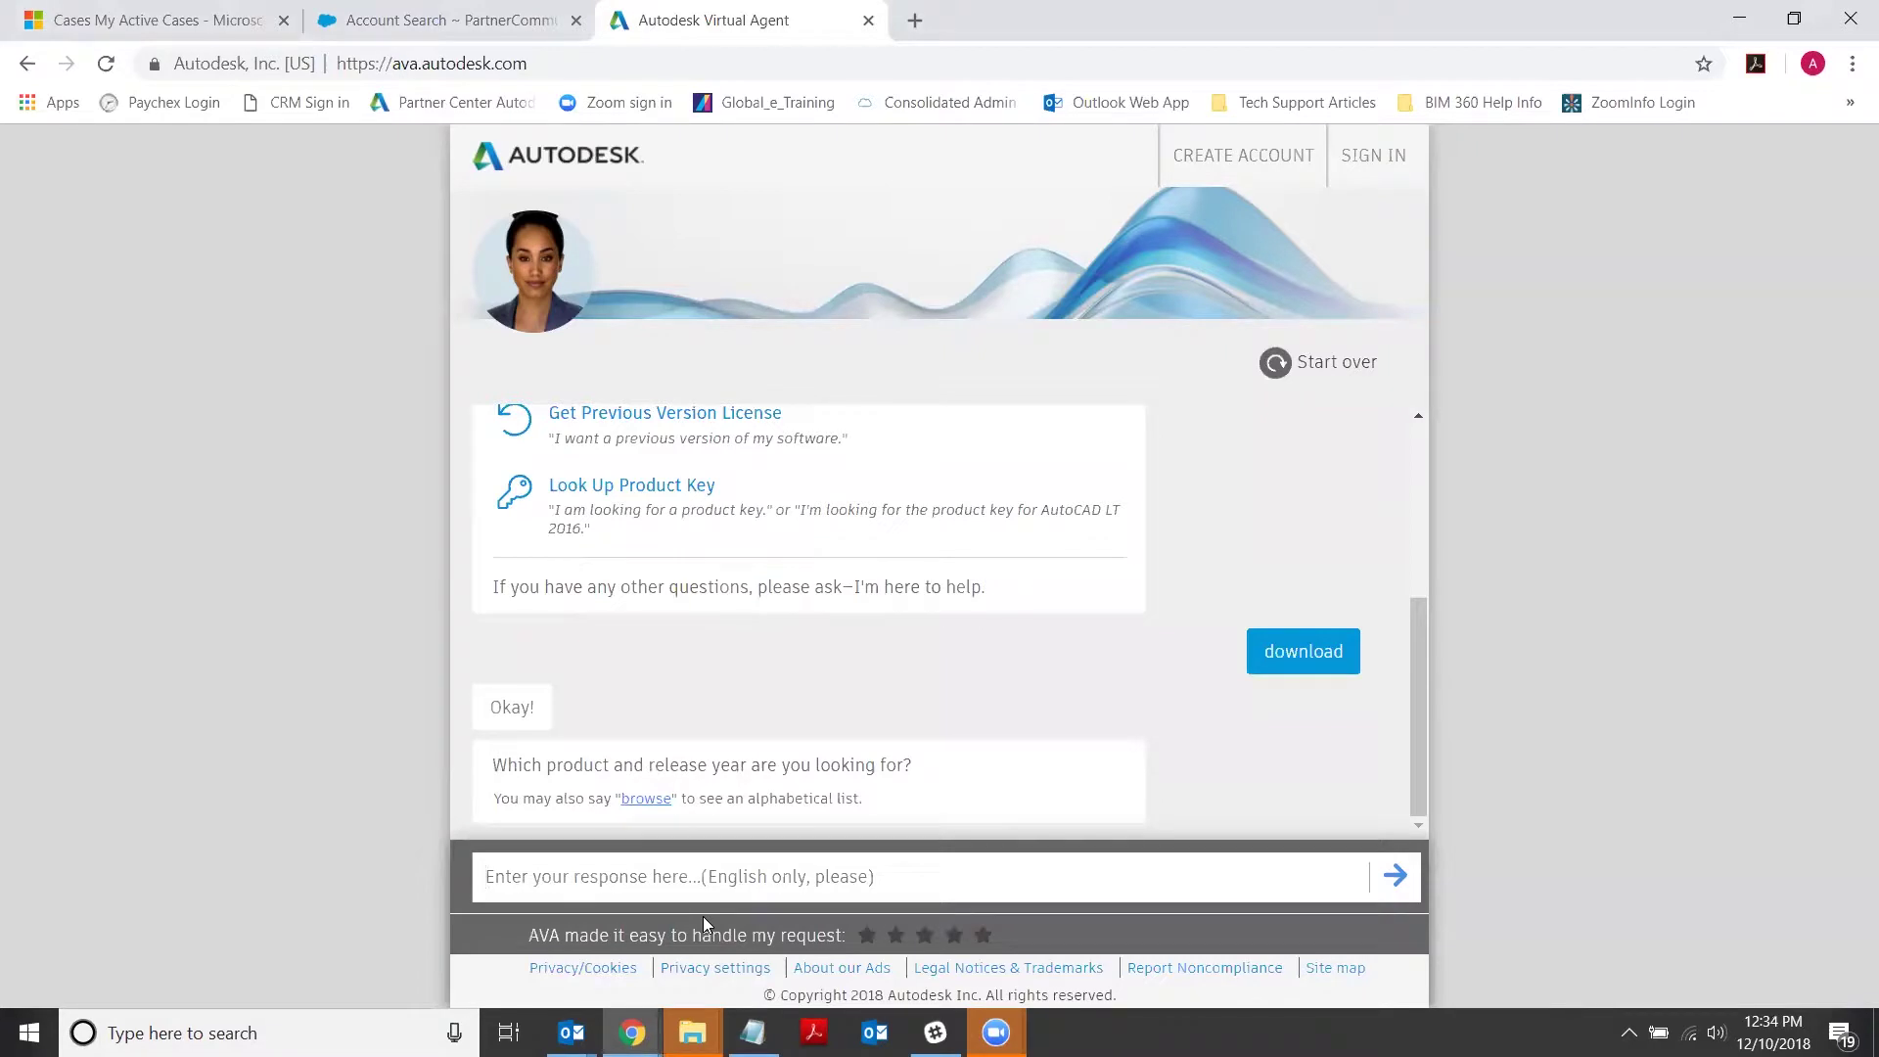
text(revit 2019)
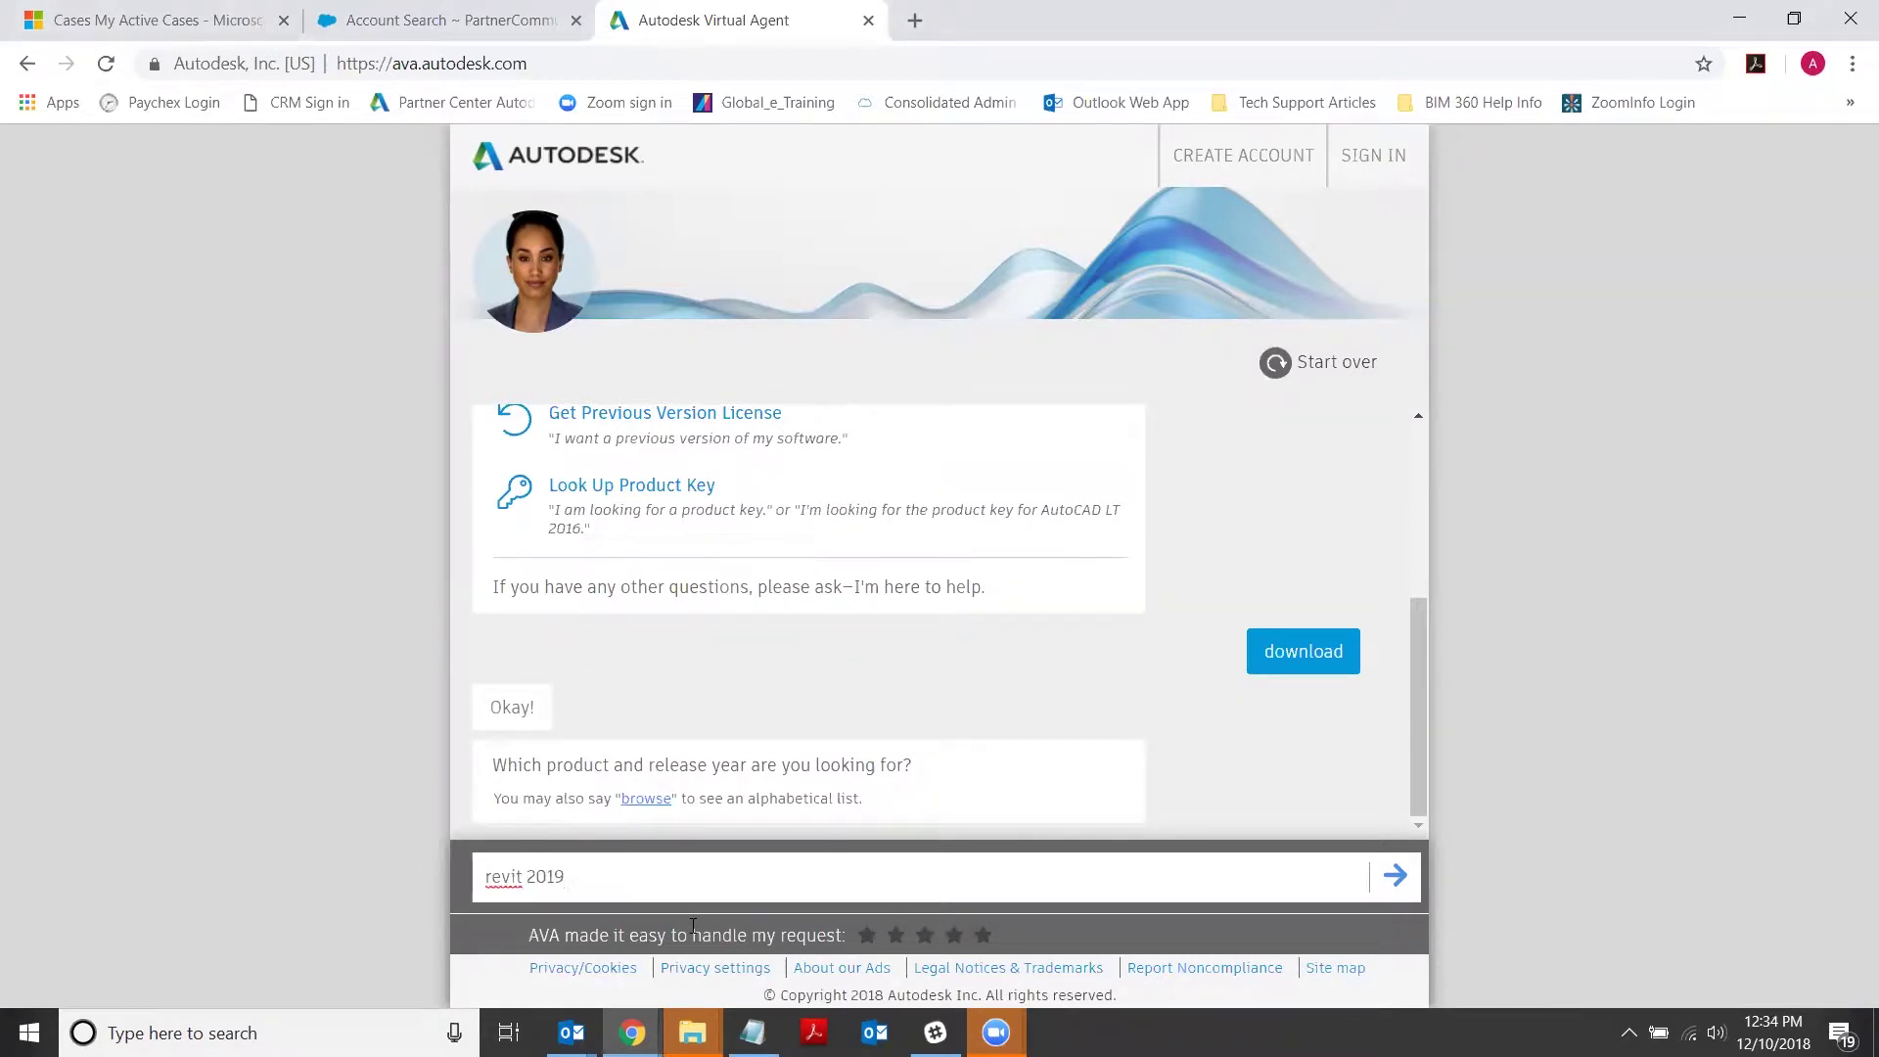
key(Return)
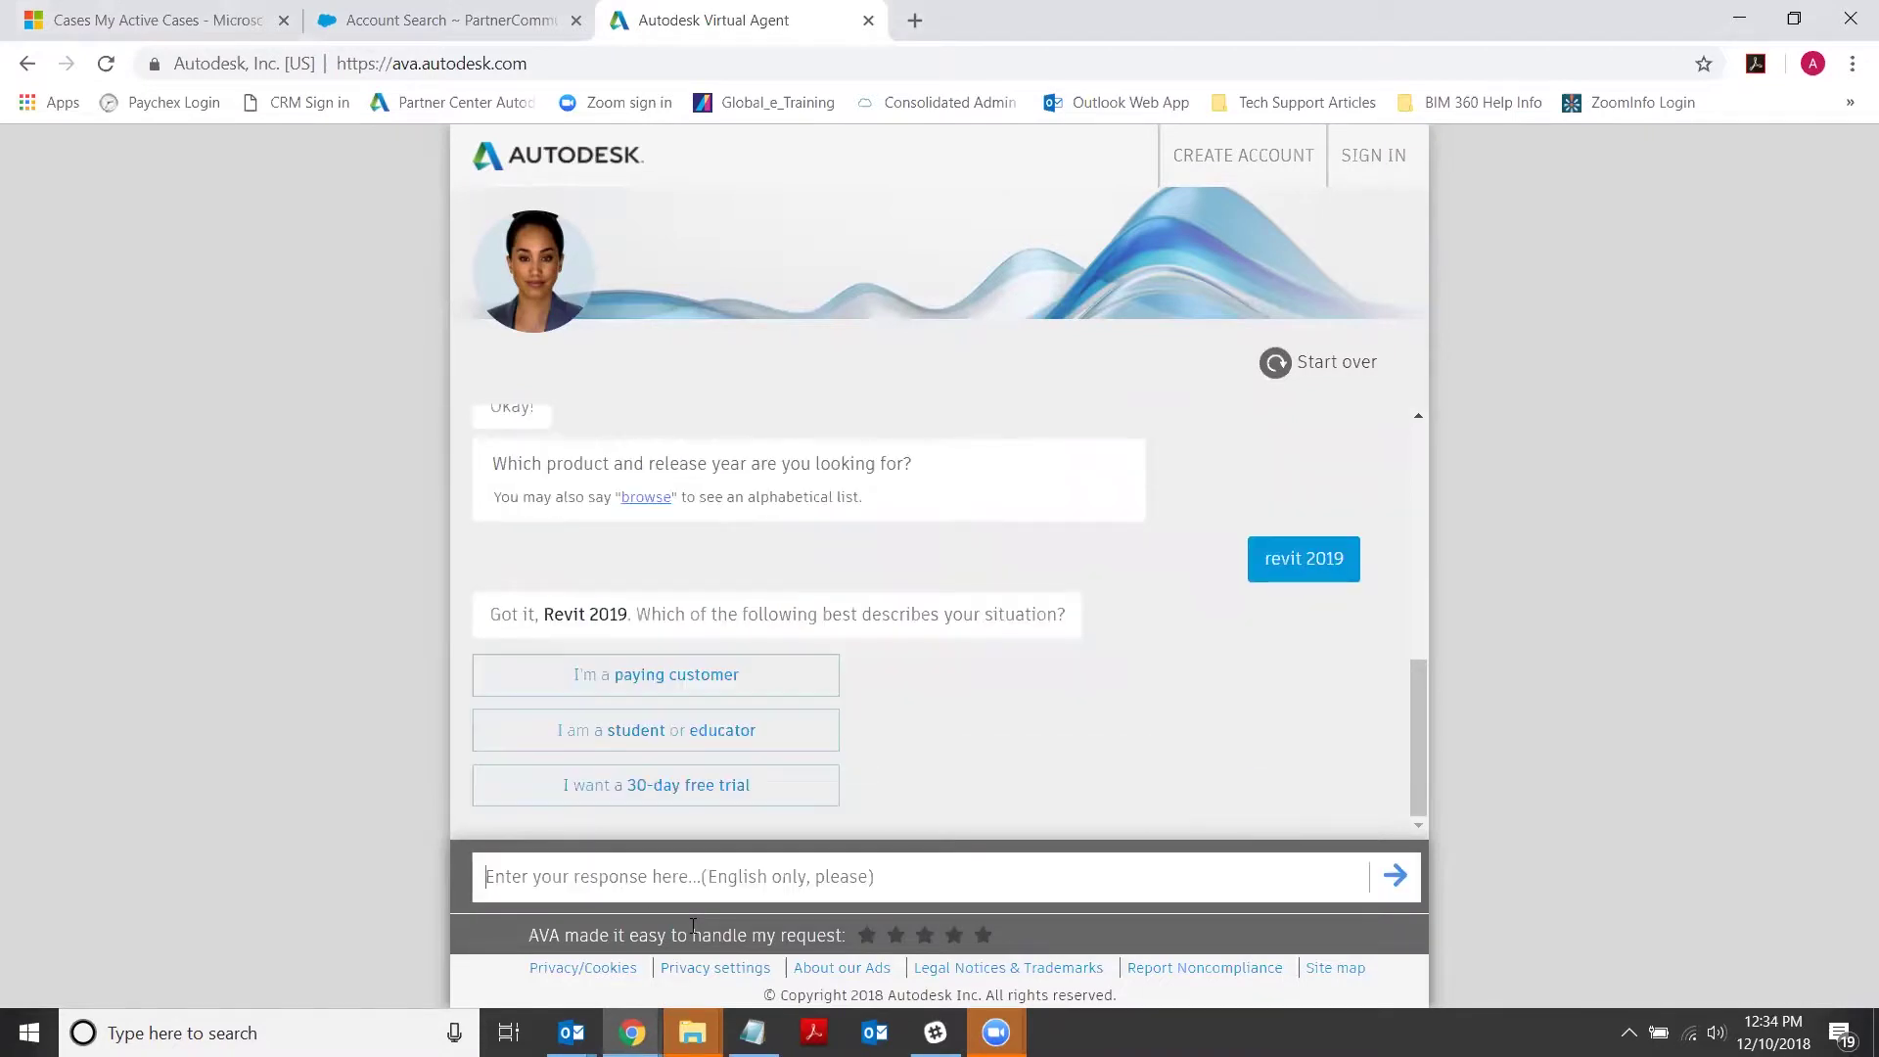
Identify as a paying customer and continue the download in AVA for the Windows 64 Bit operating system
click(685, 678)
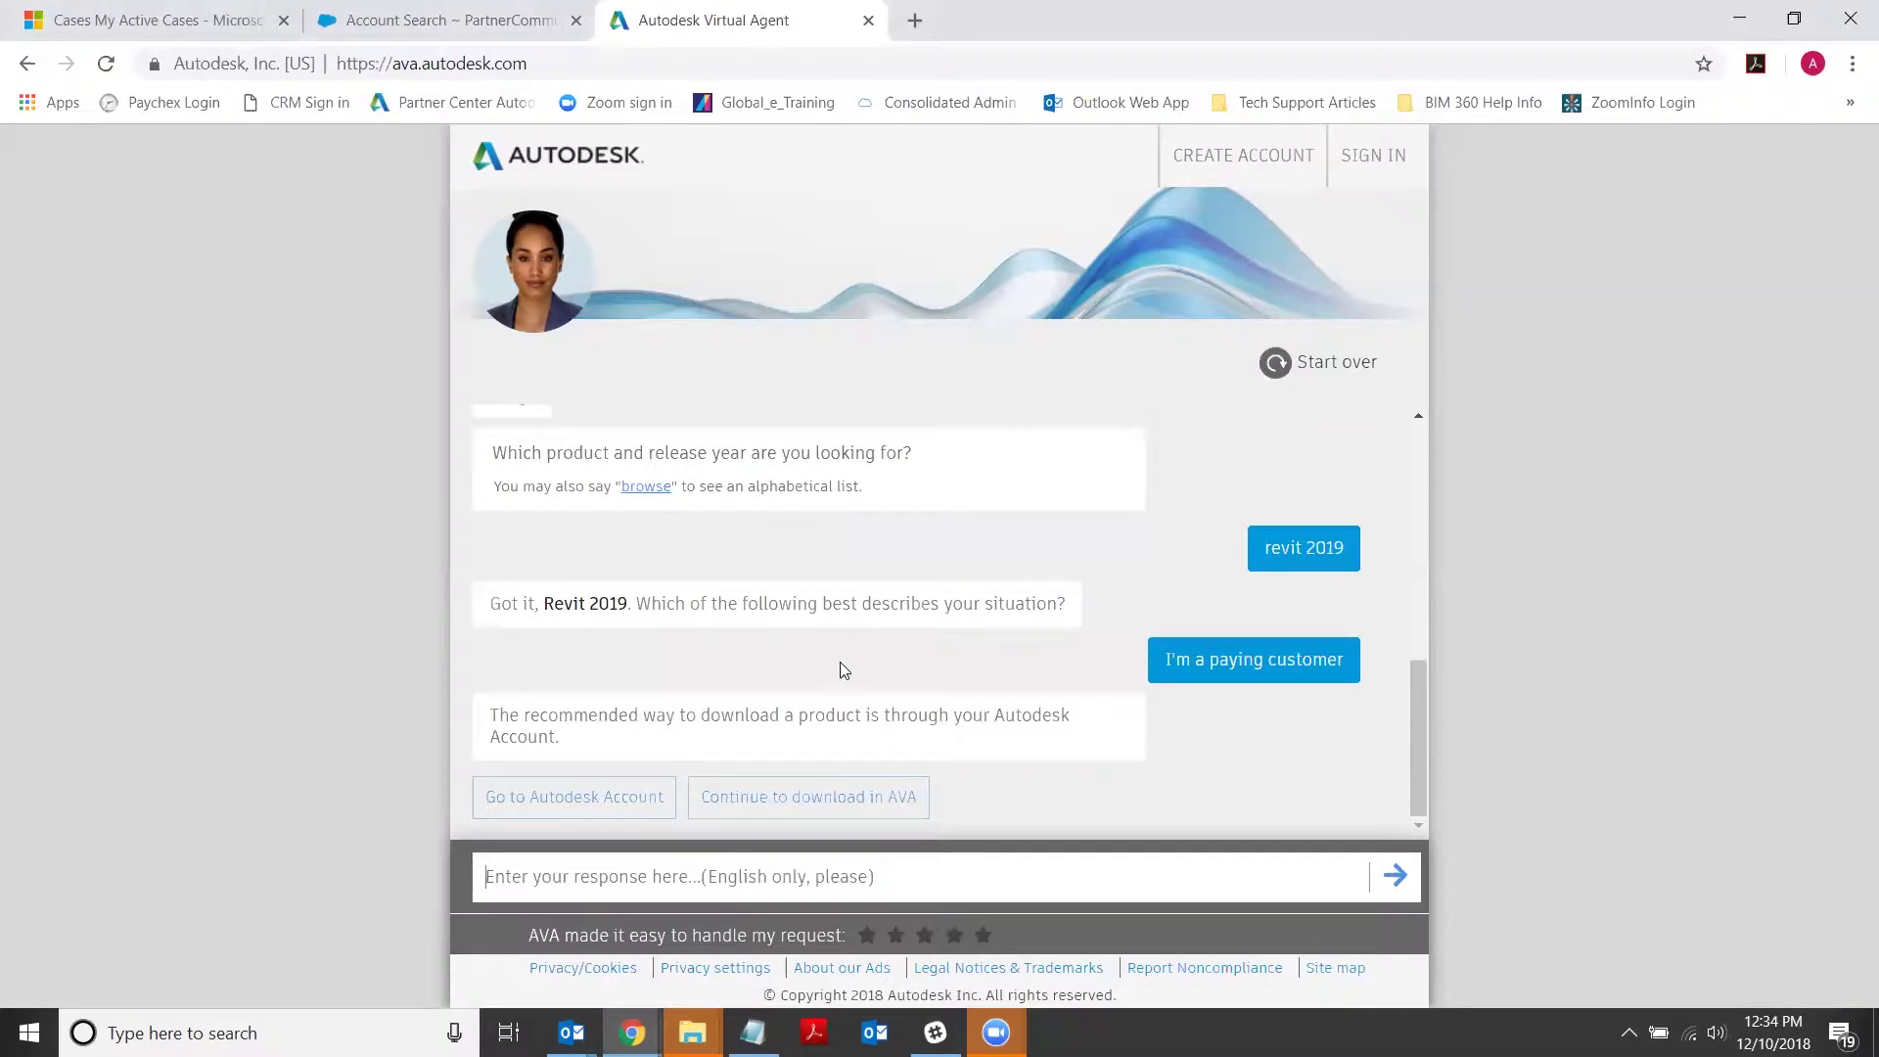
click(812, 798)
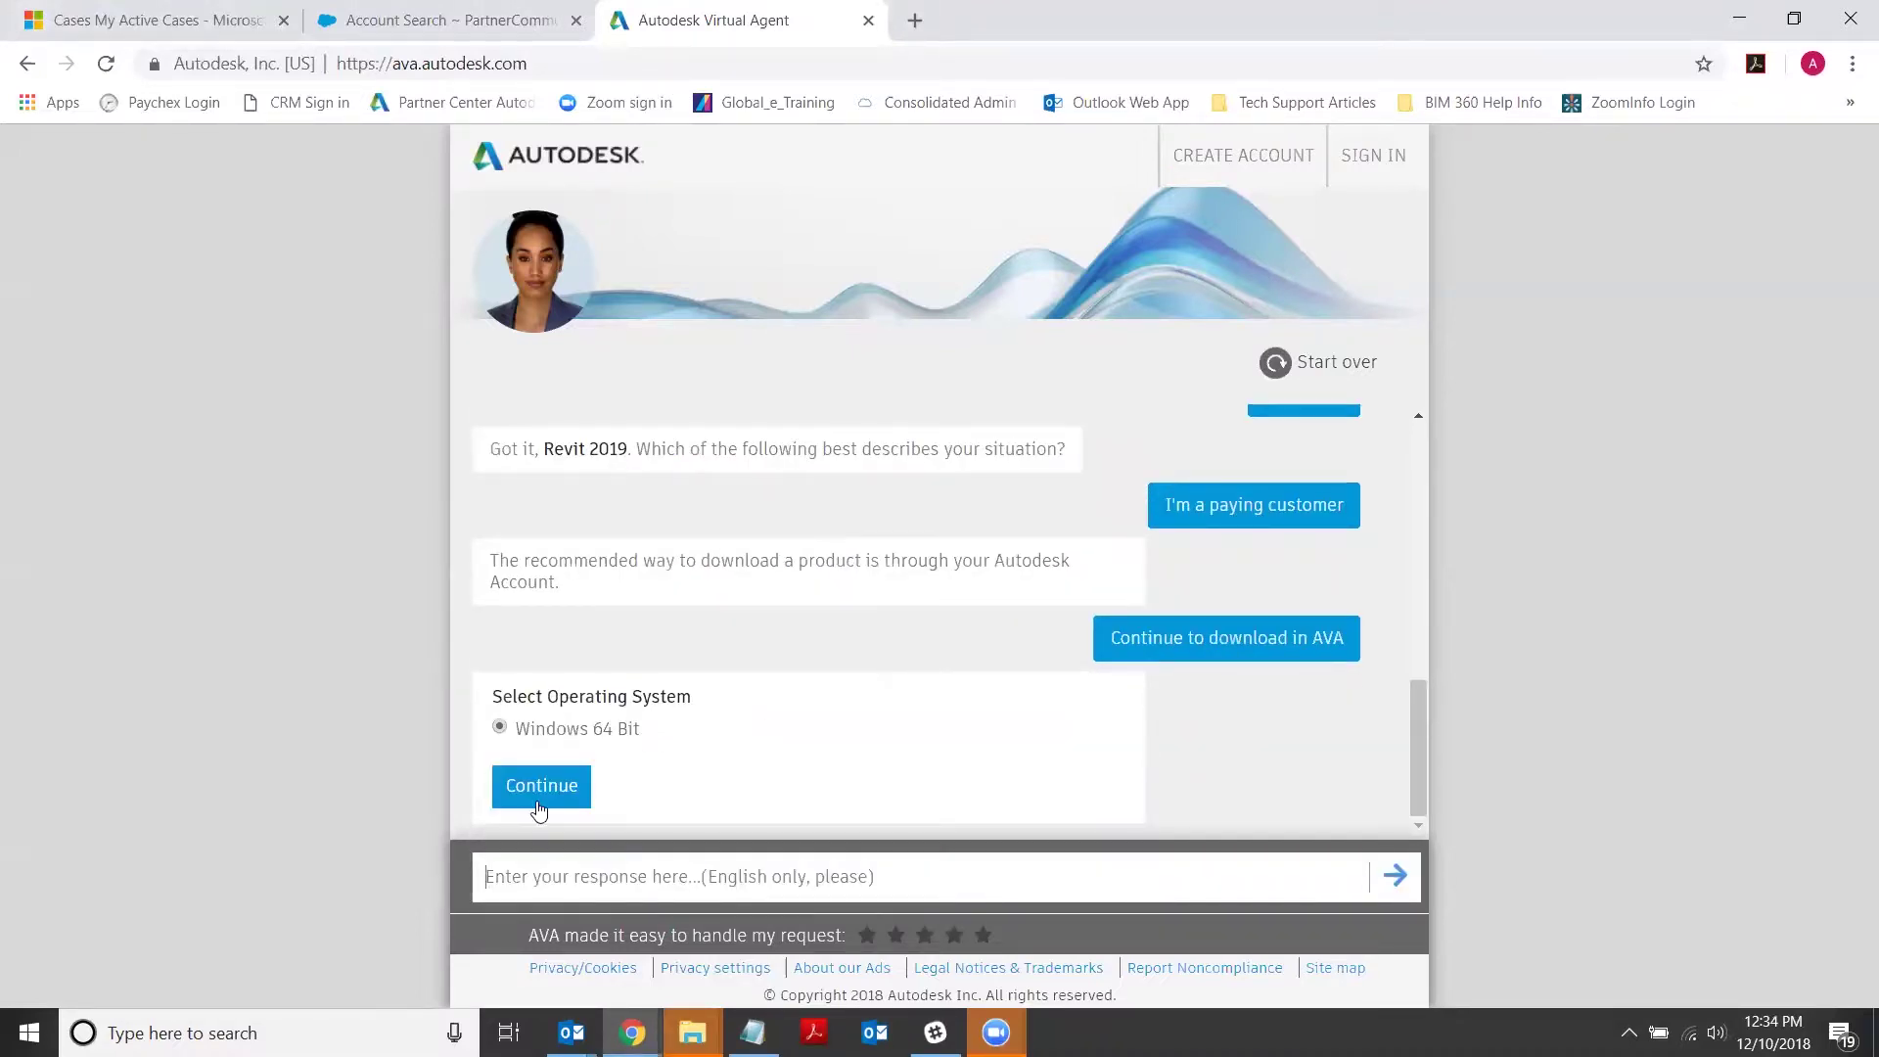
click(544, 790)
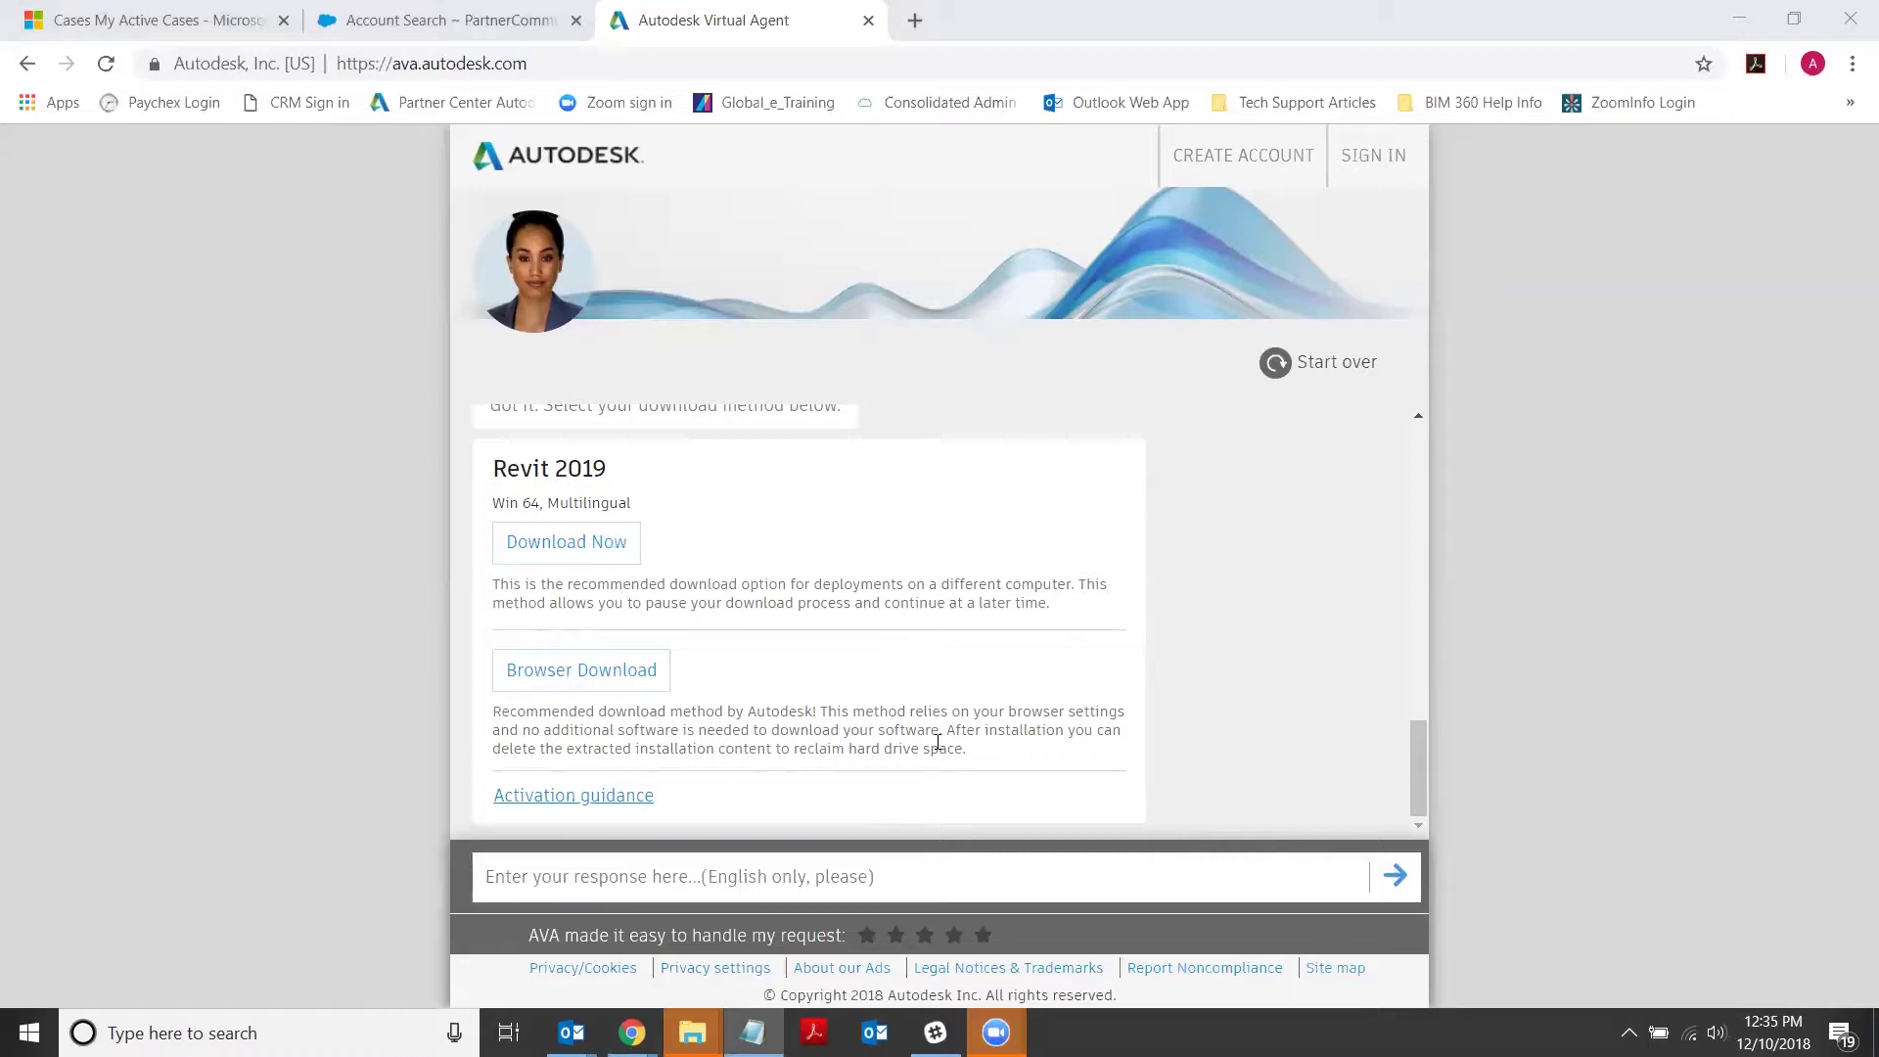
Choose the browser download method for Revit 2019 and start downloading Part 1, Part 2 and Part 3
click(601, 675)
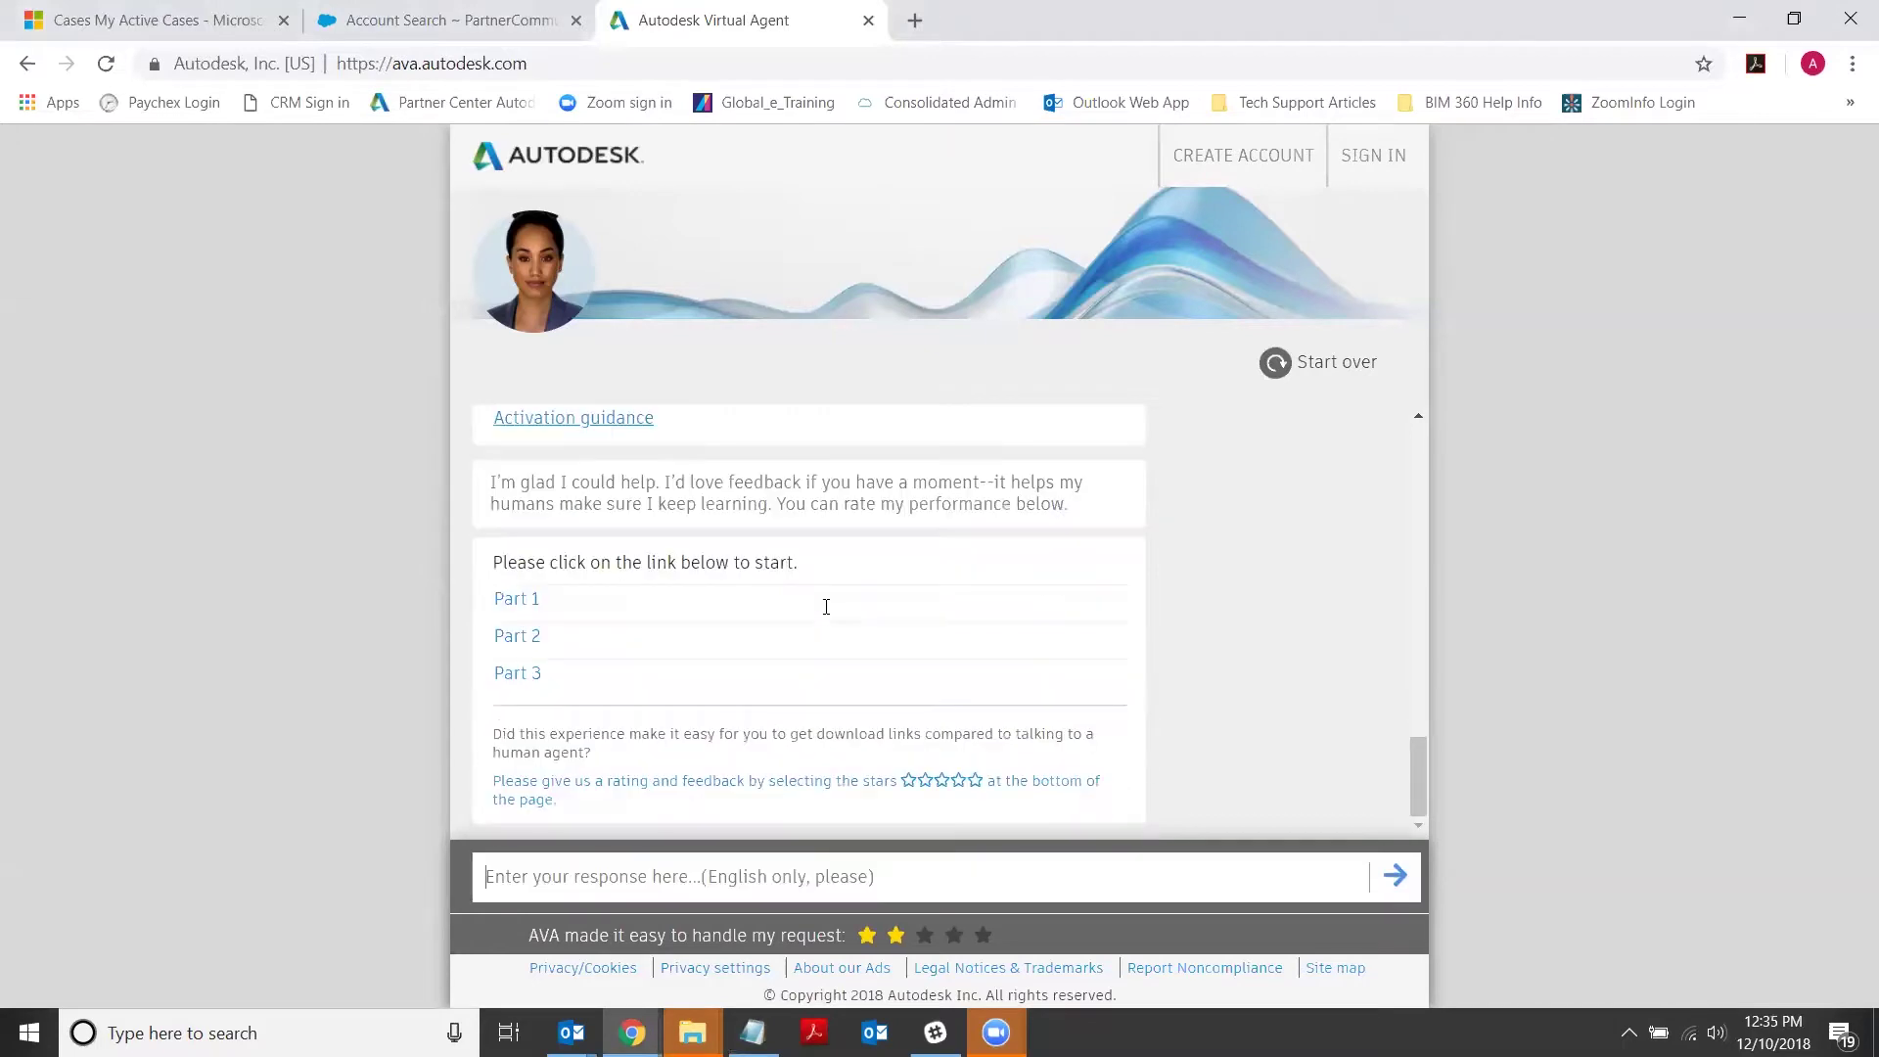
scroll(591, 431, up, 3)
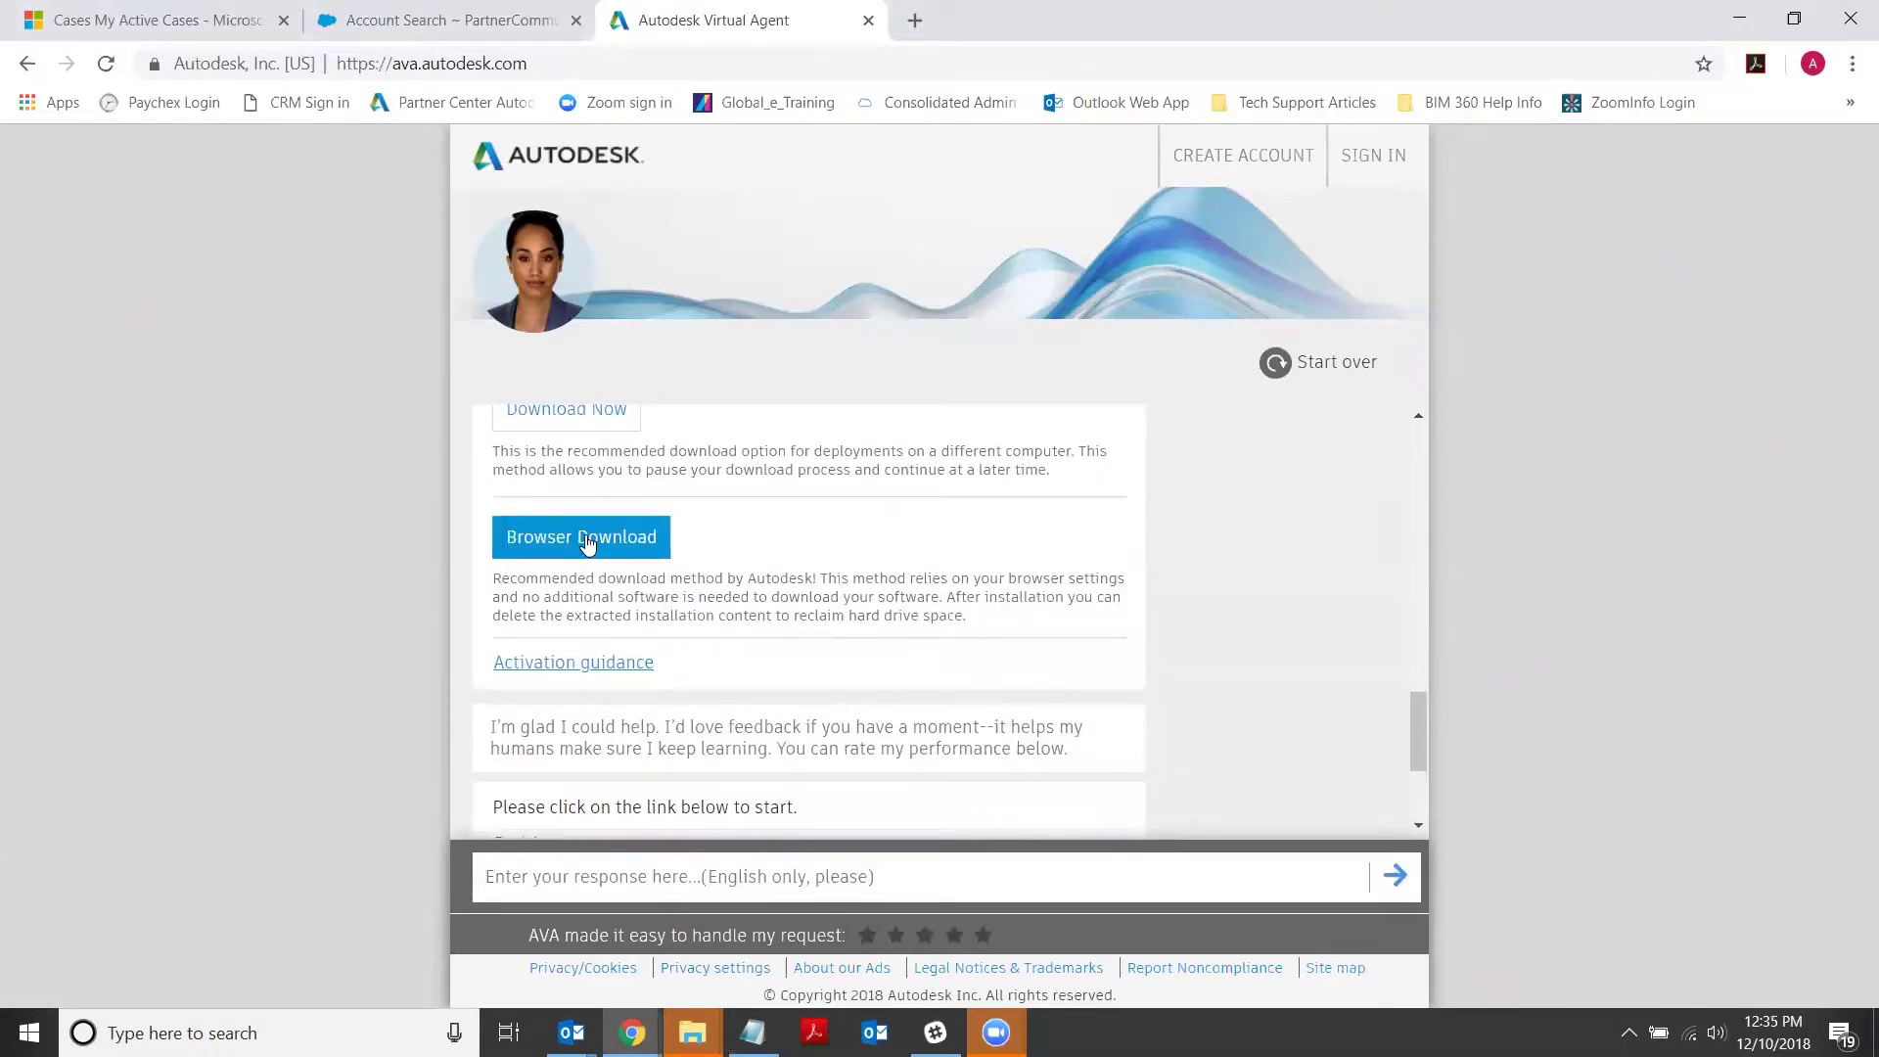
scroll(959, 741, down, 3)
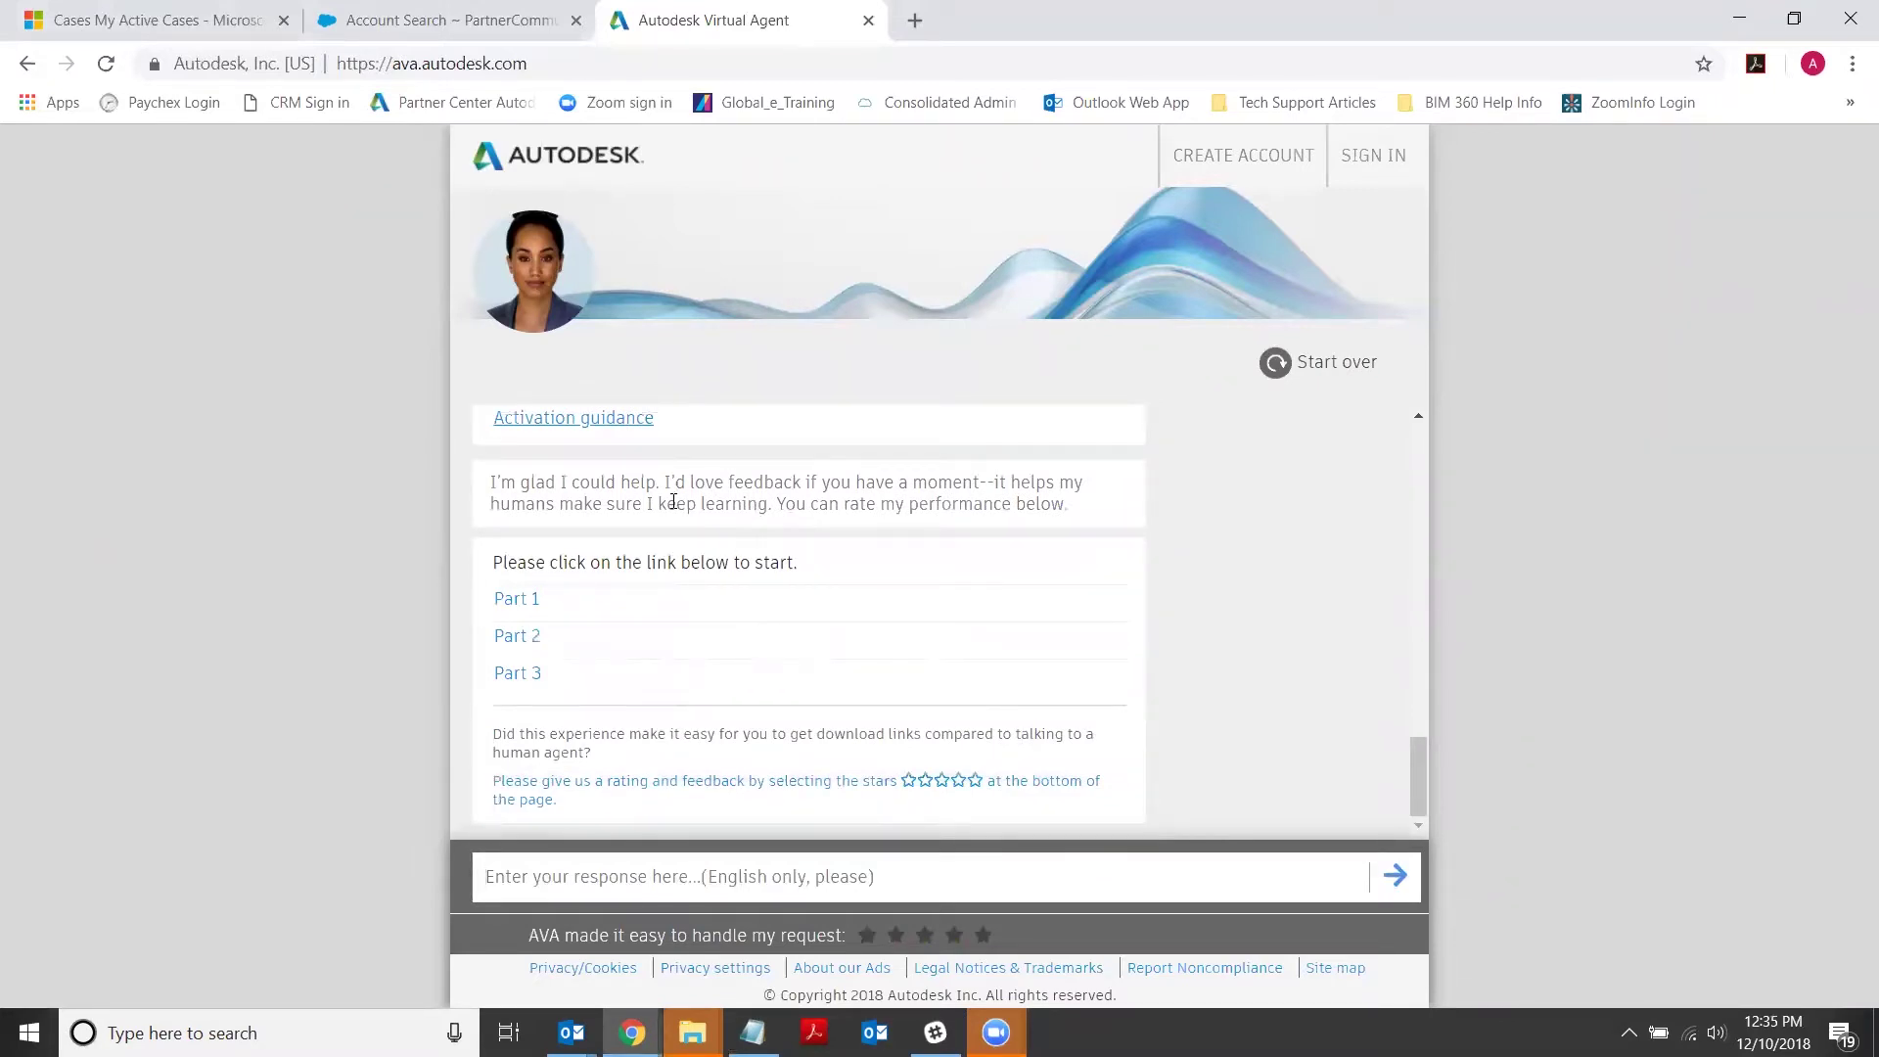
scroll(611, 553, up, 3)
scroll(832, 660, down, 3)
key(alt+Tab)
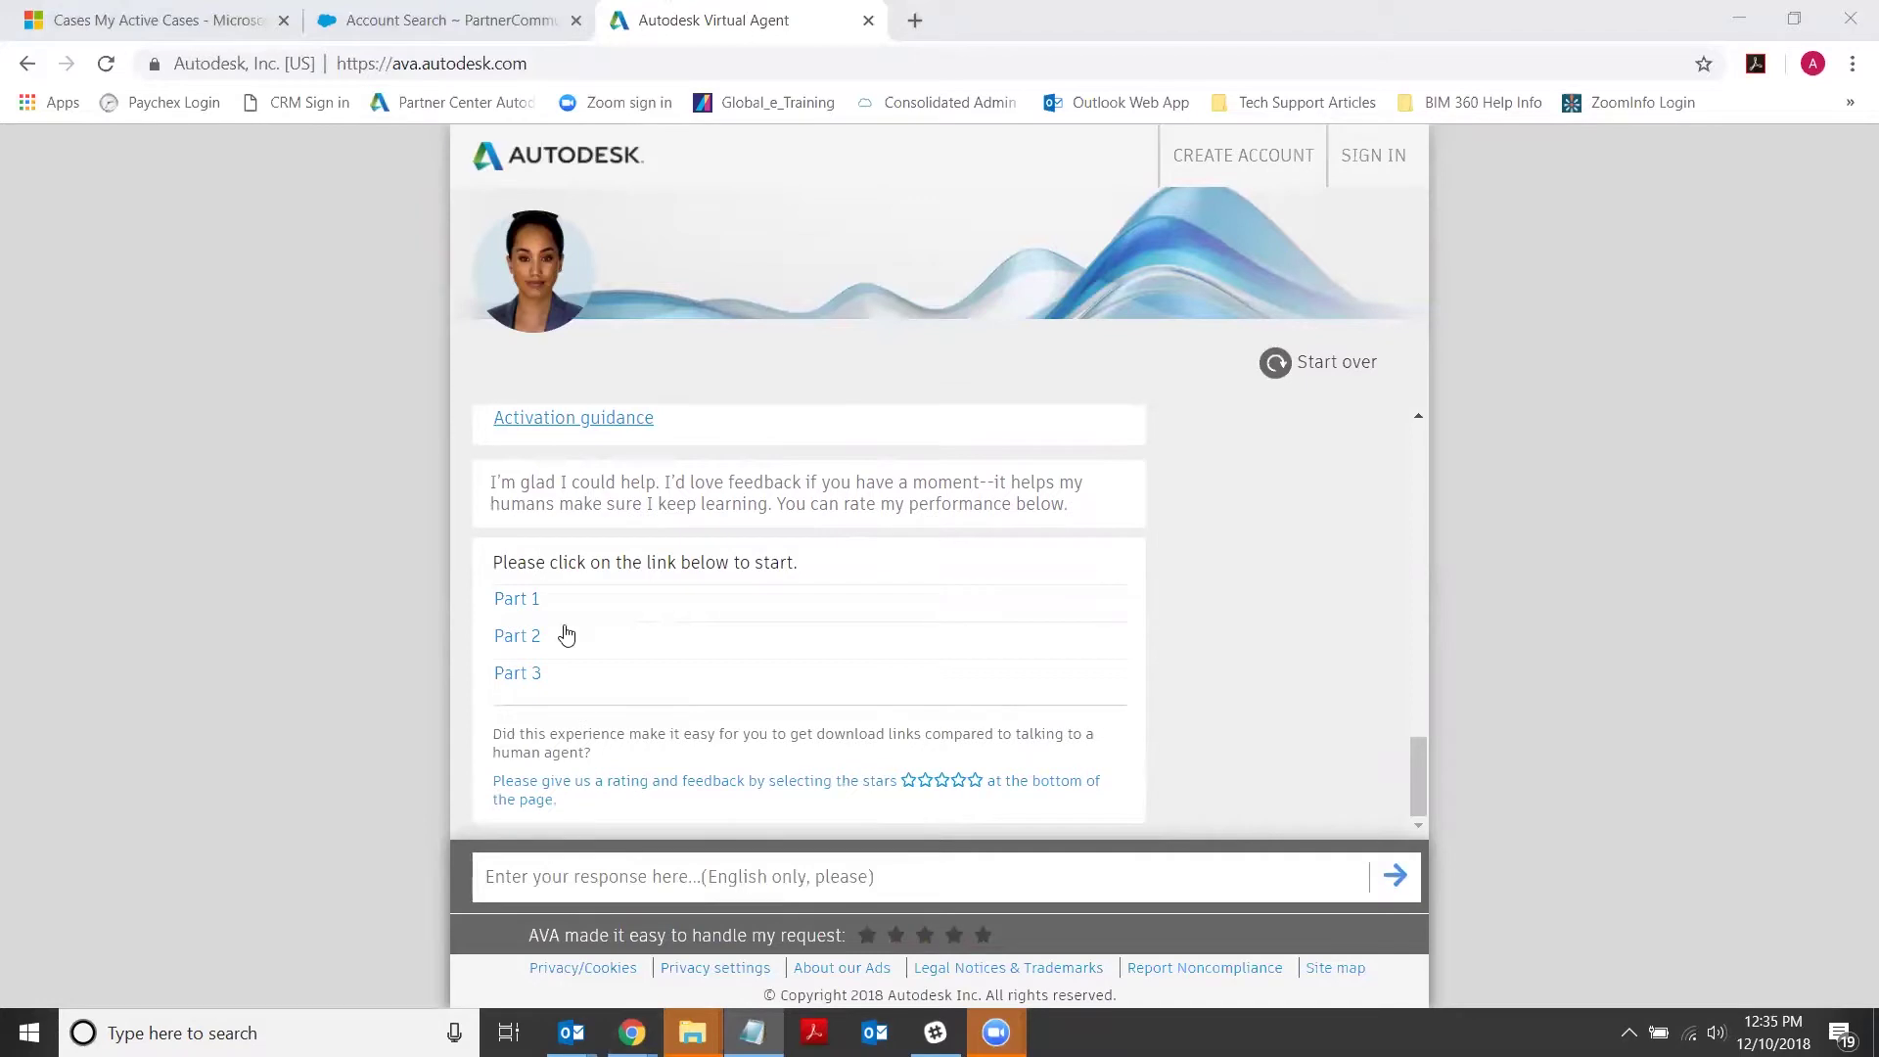
click(519, 602)
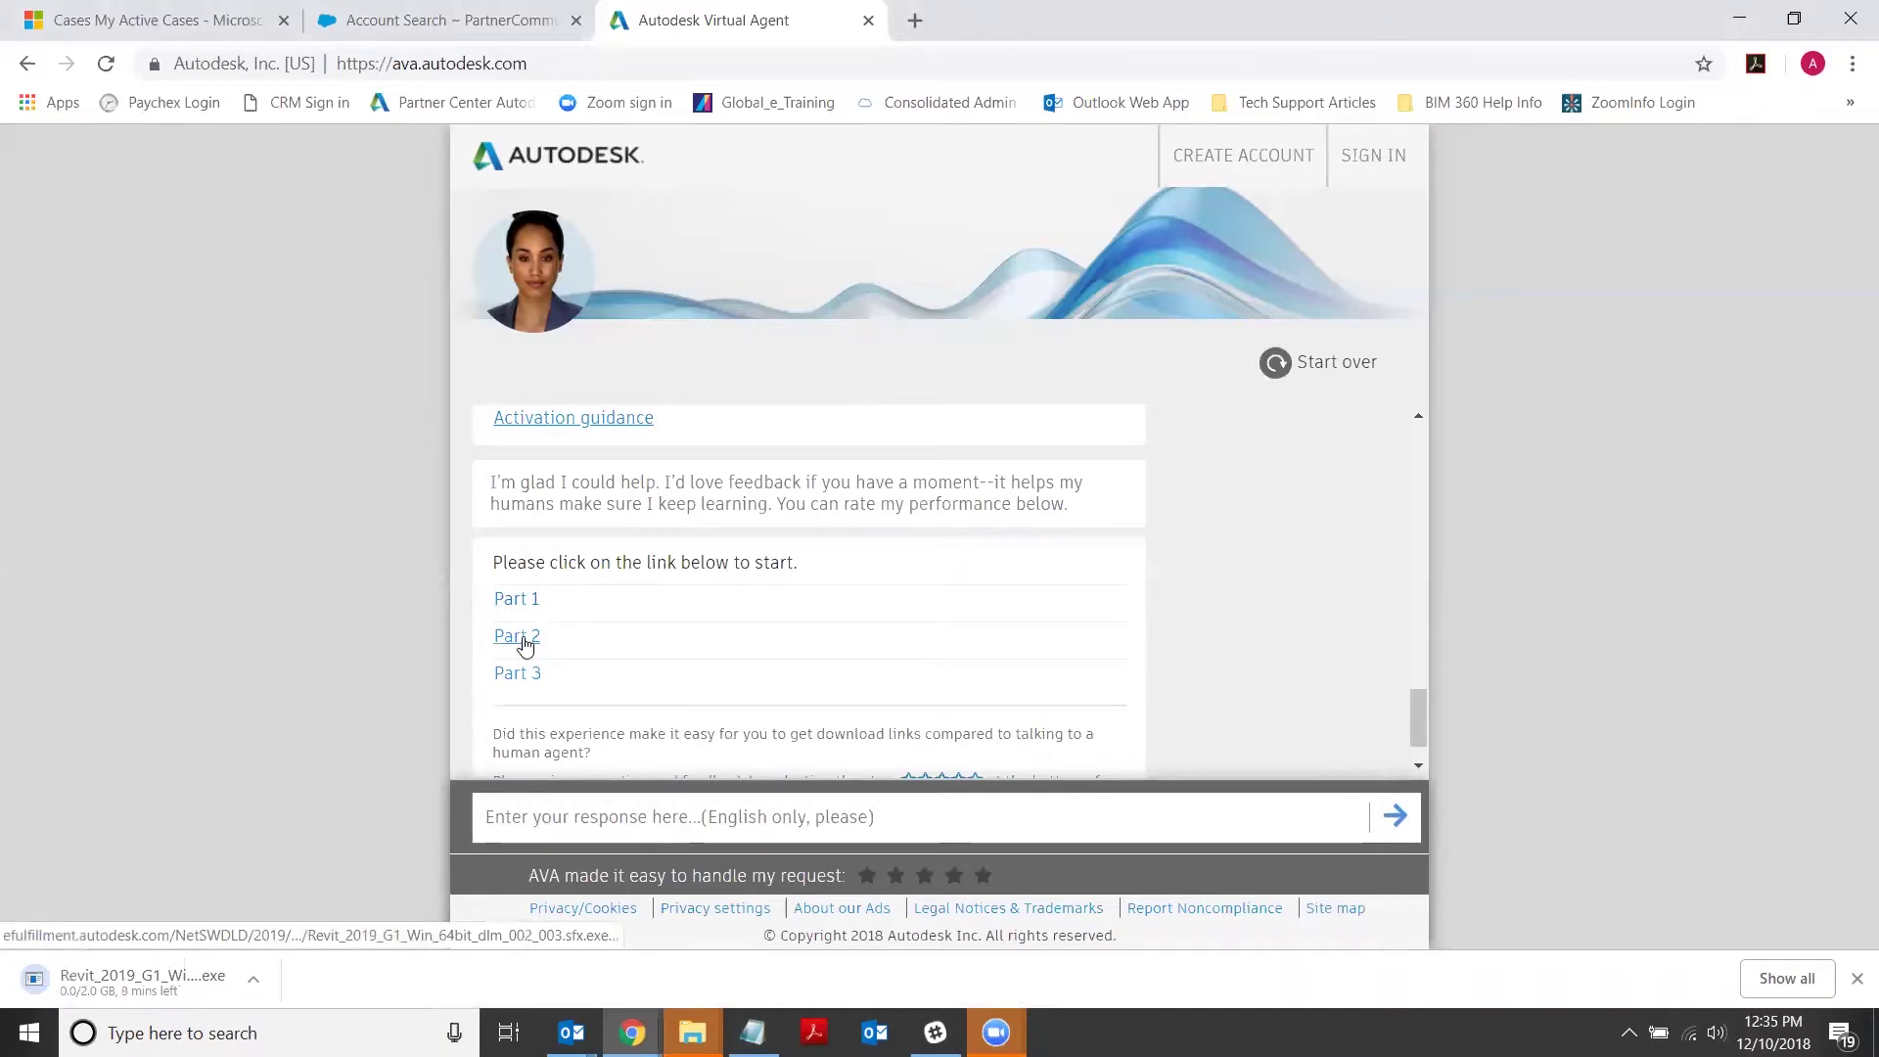
click(524, 641)
click(524, 673)
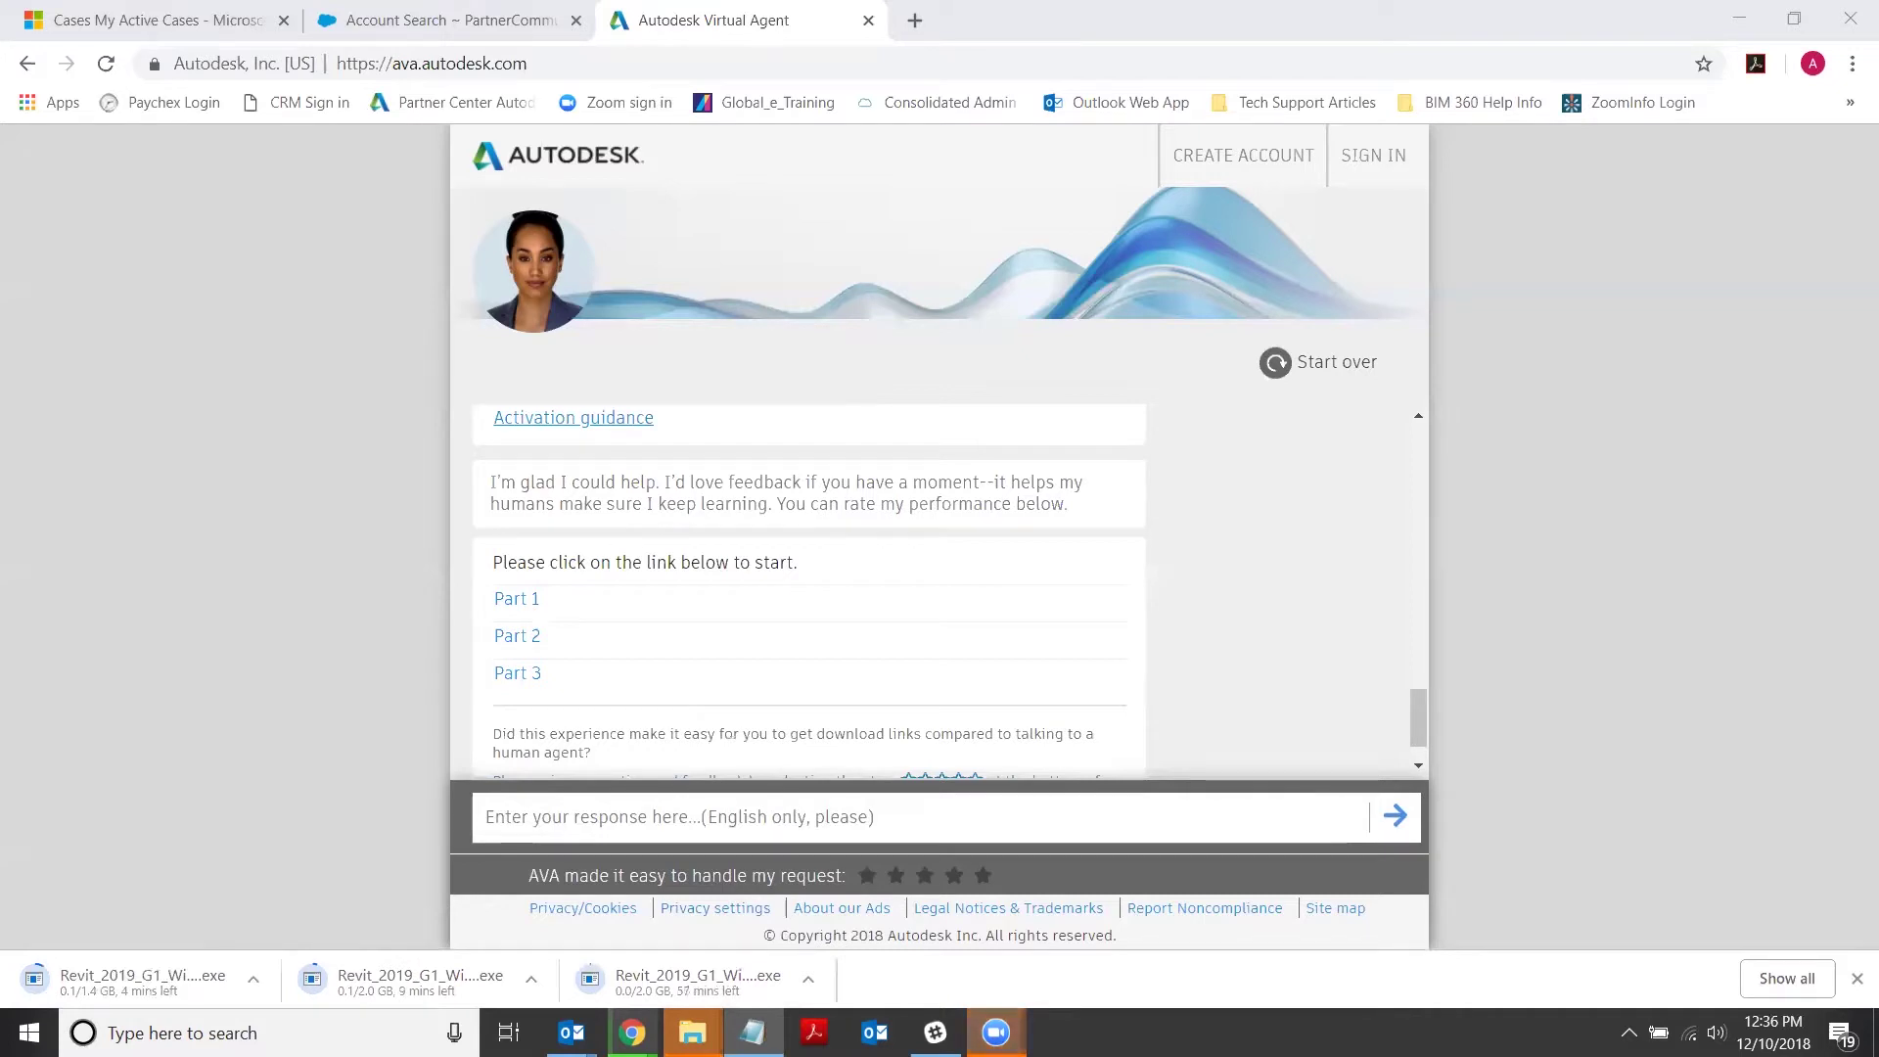
Start the chat with AVA over, clearing the conversation history
click(1319, 366)
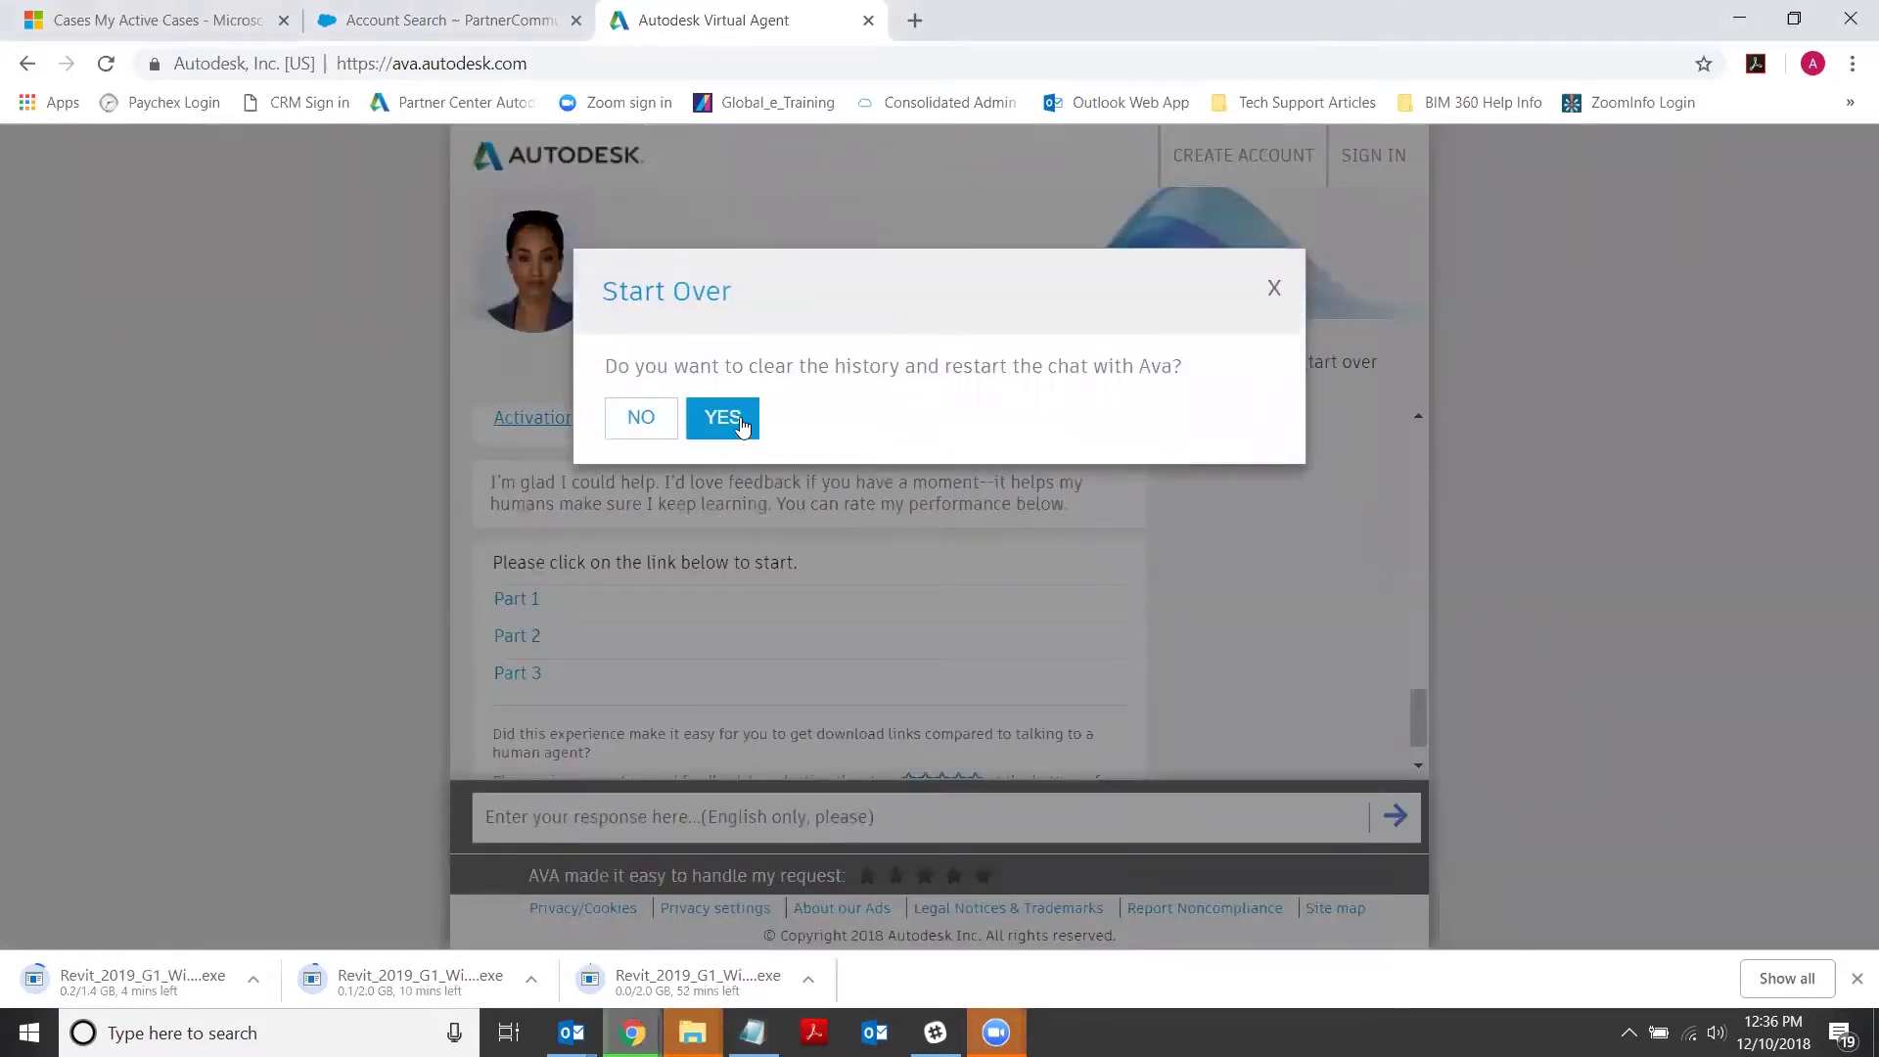
click(724, 417)
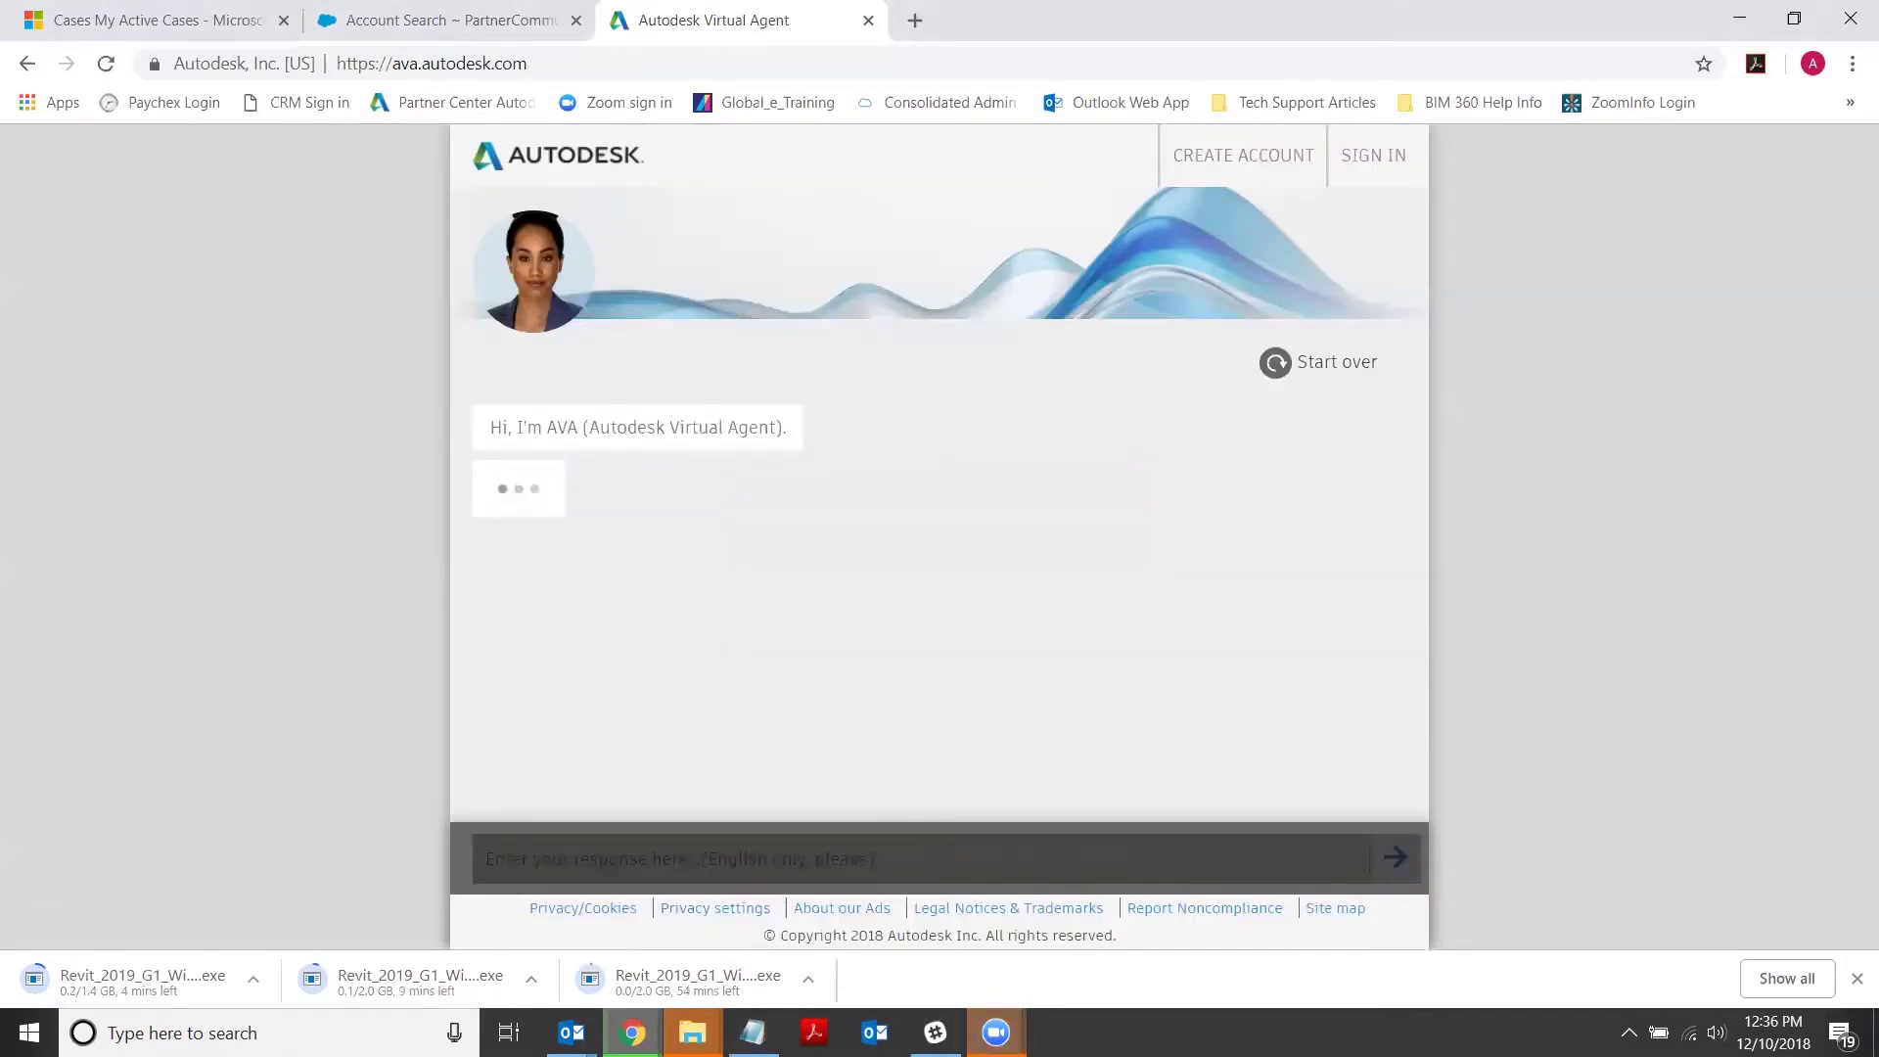
key(alt+Tab)
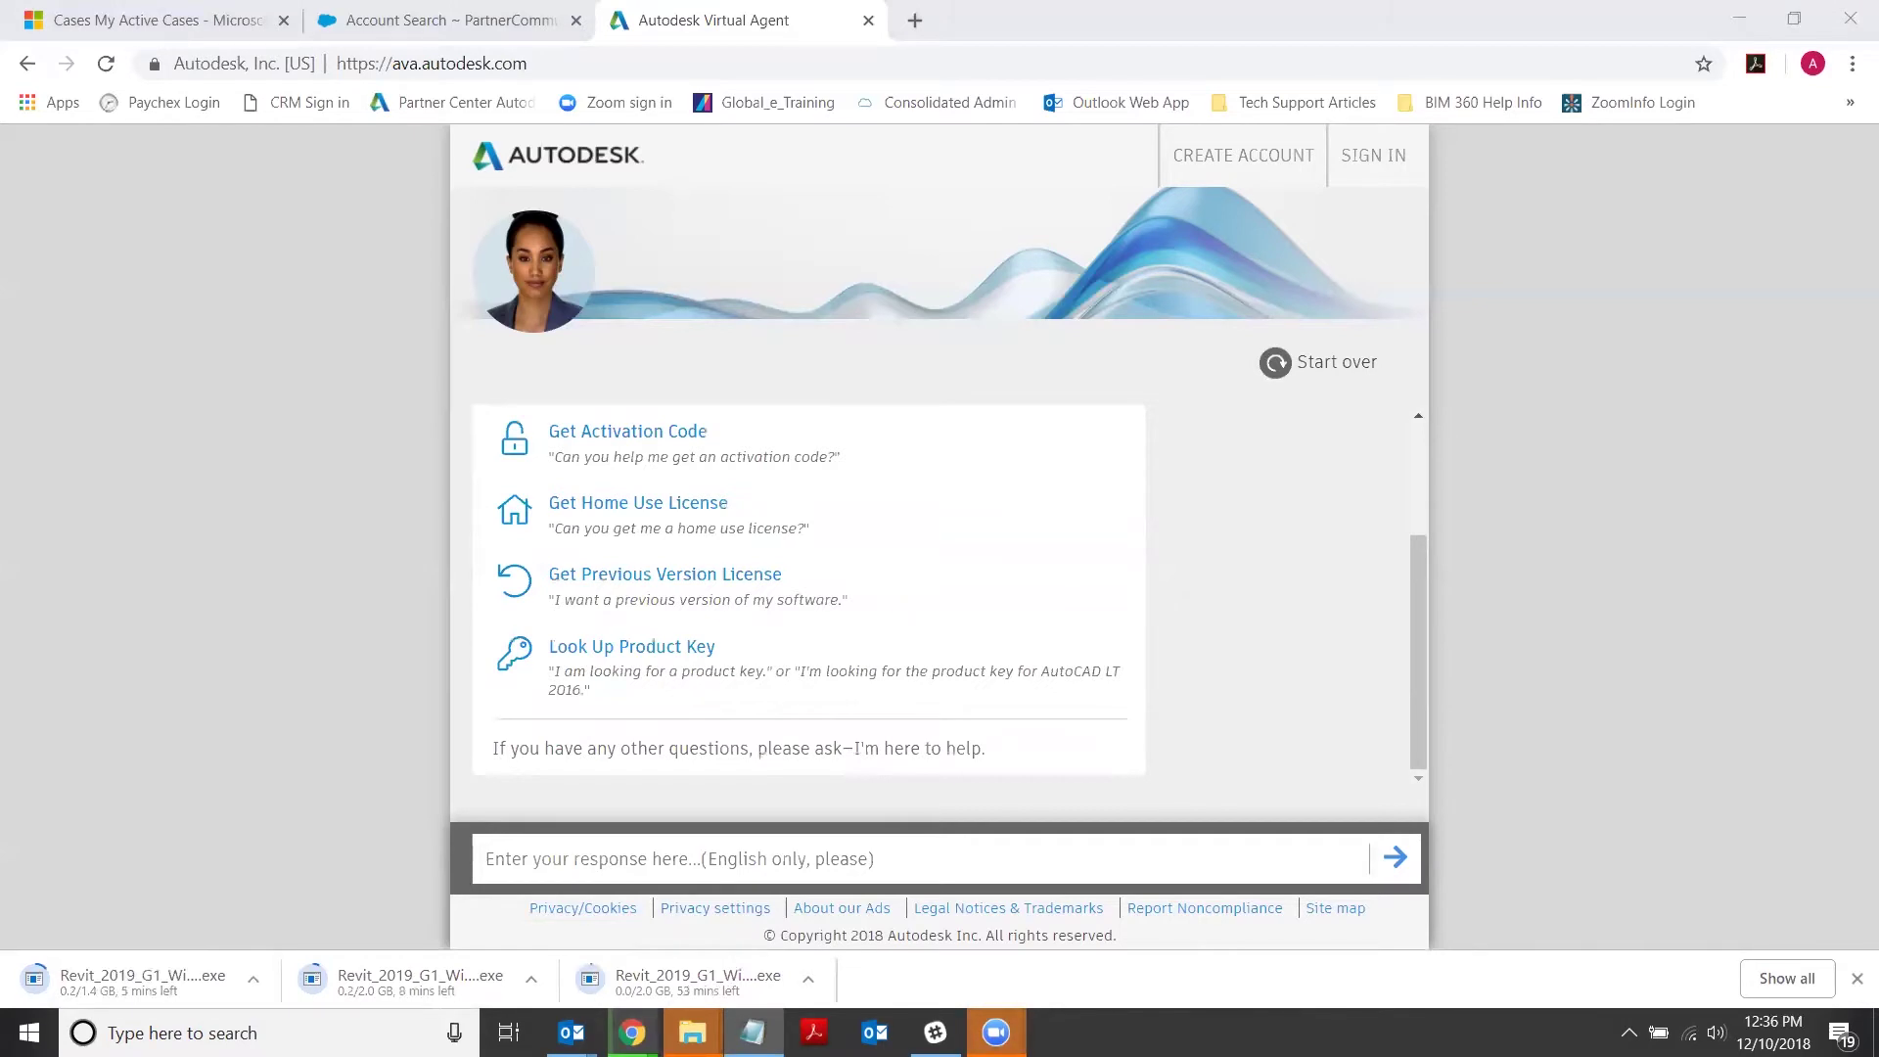
Request an Autodesk product download and choose Revit from the M - R group of the alphabetical product list
drag(1426, 680, 1431, 505)
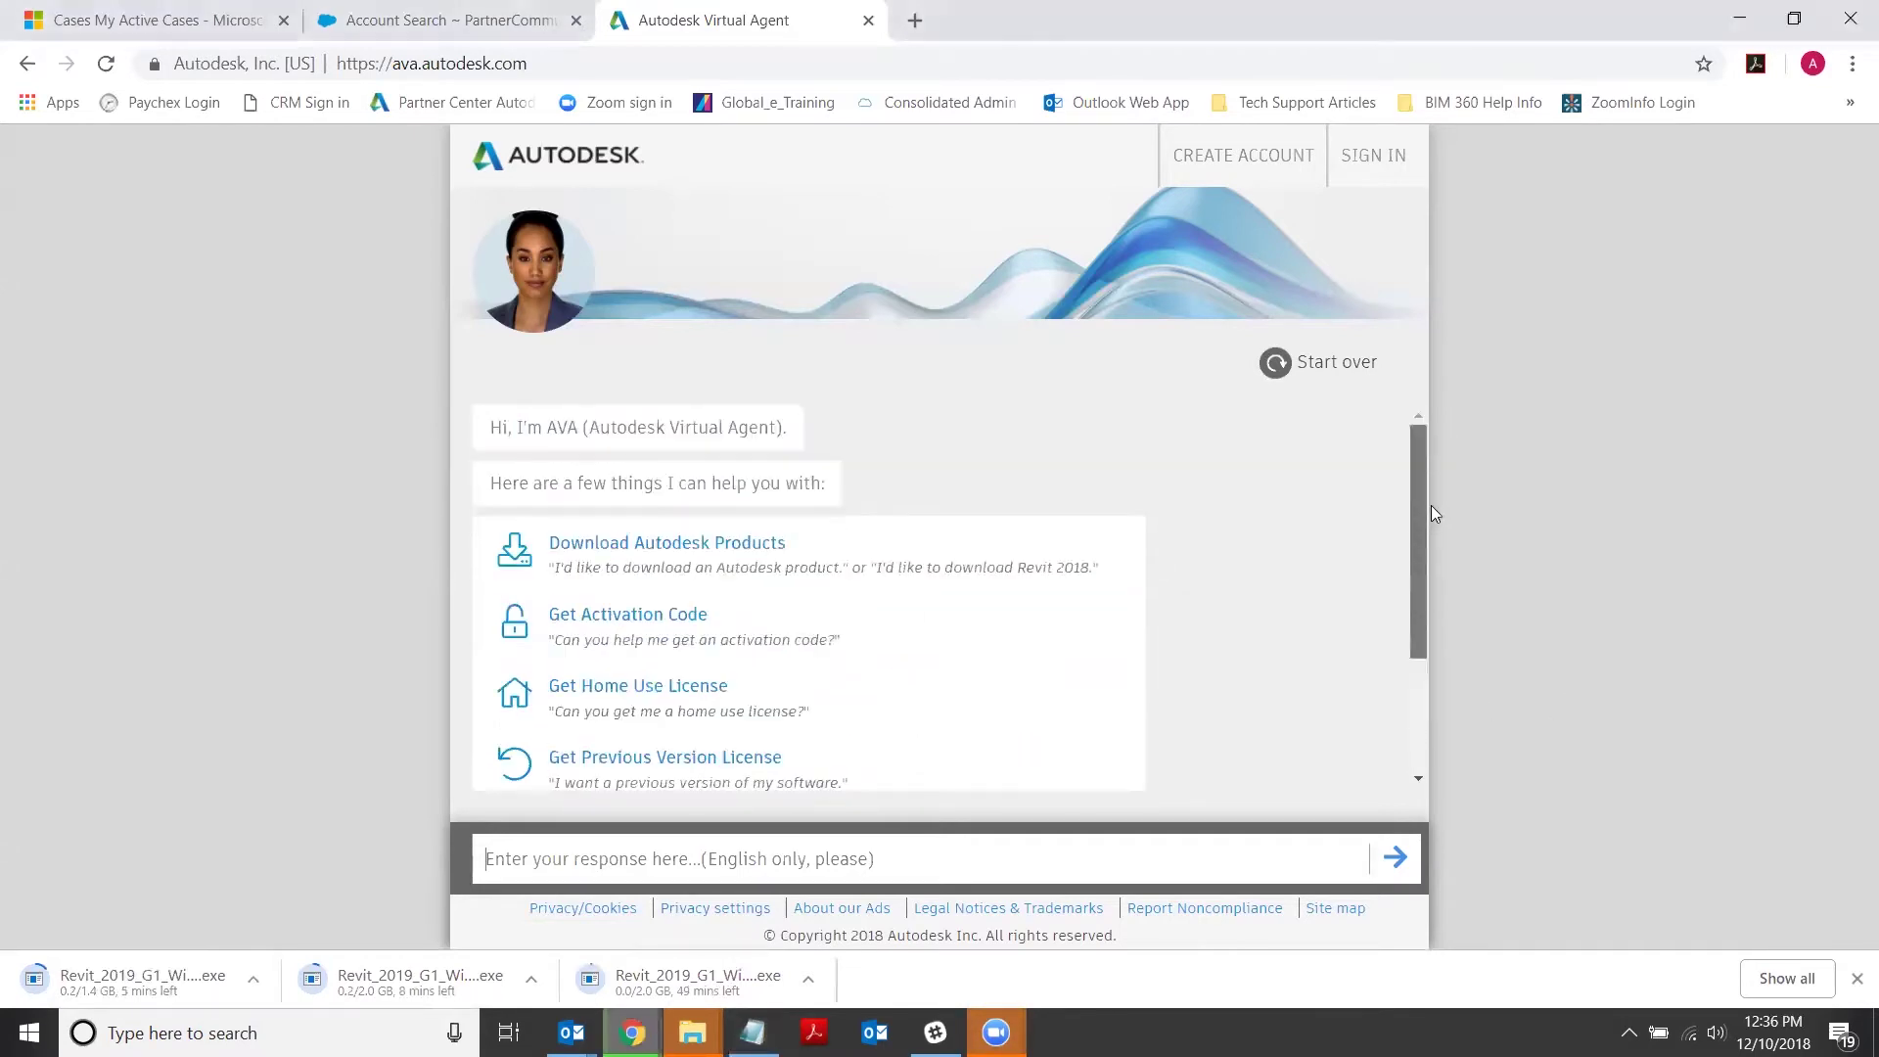
click(697, 541)
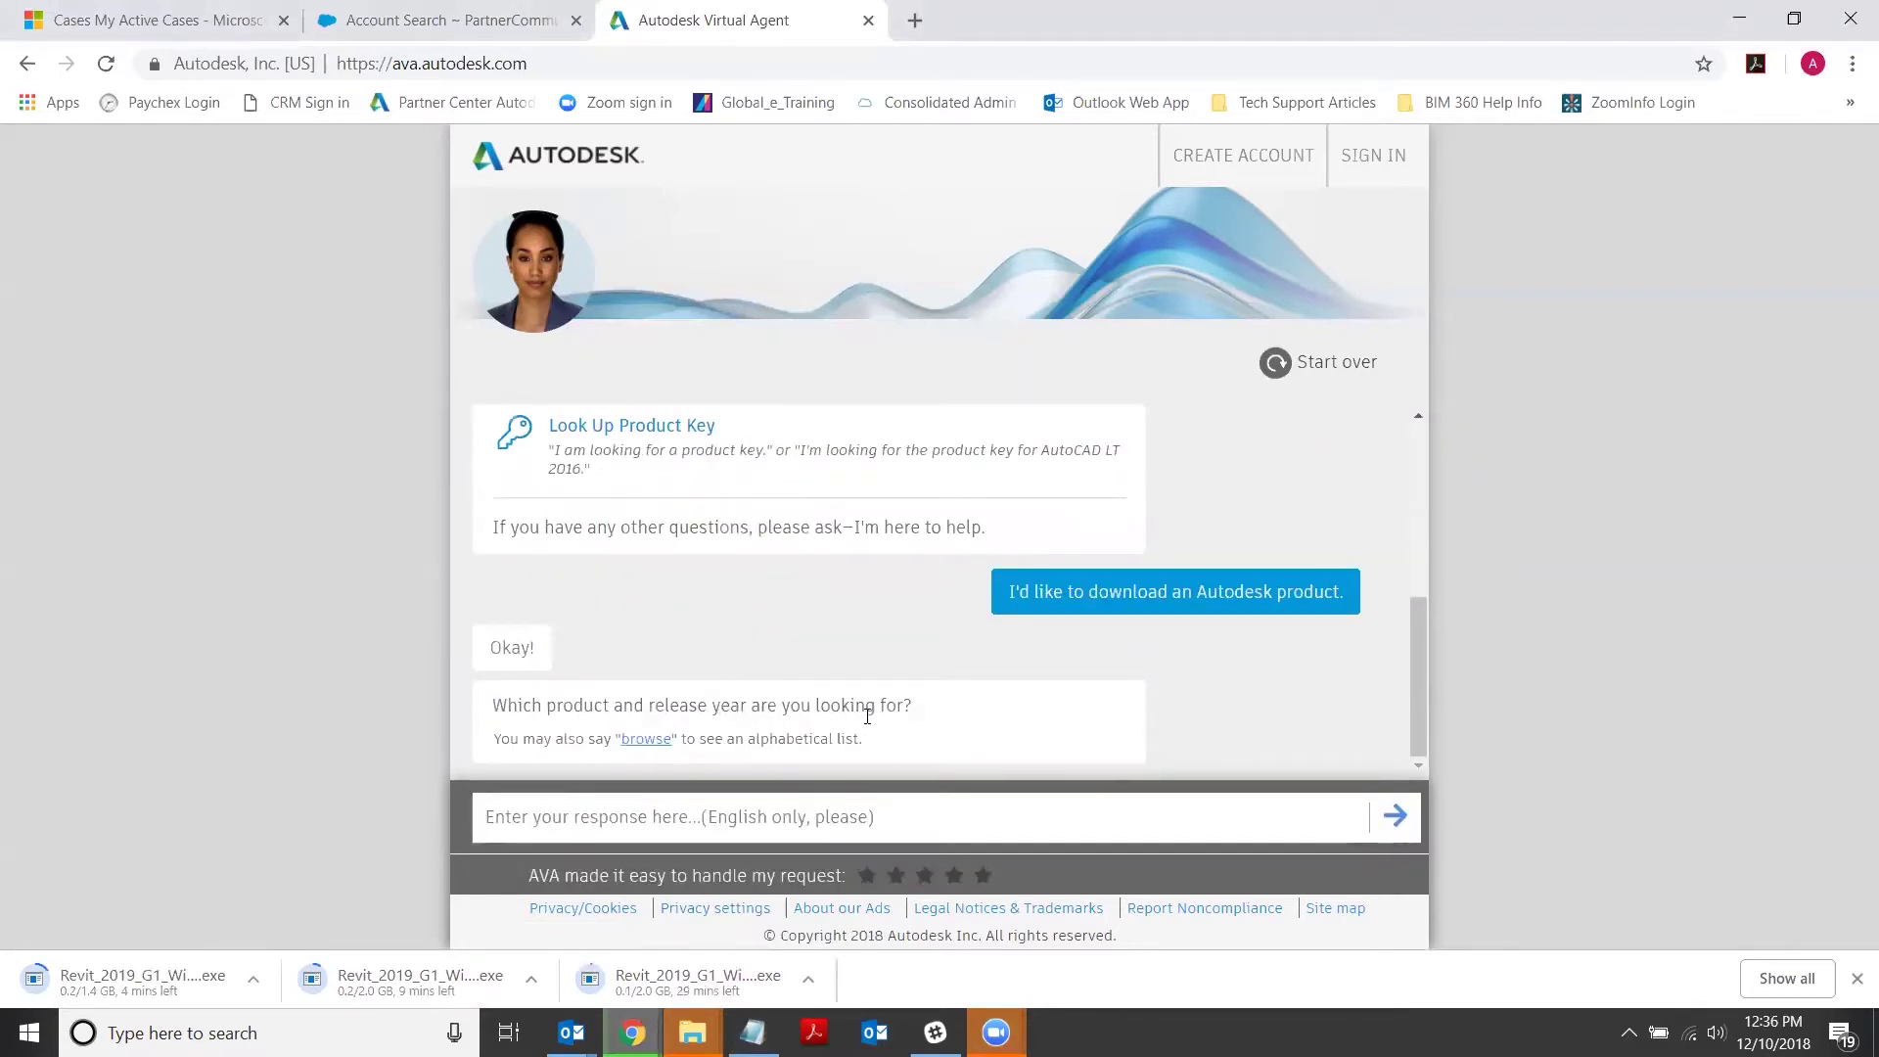
click(641, 744)
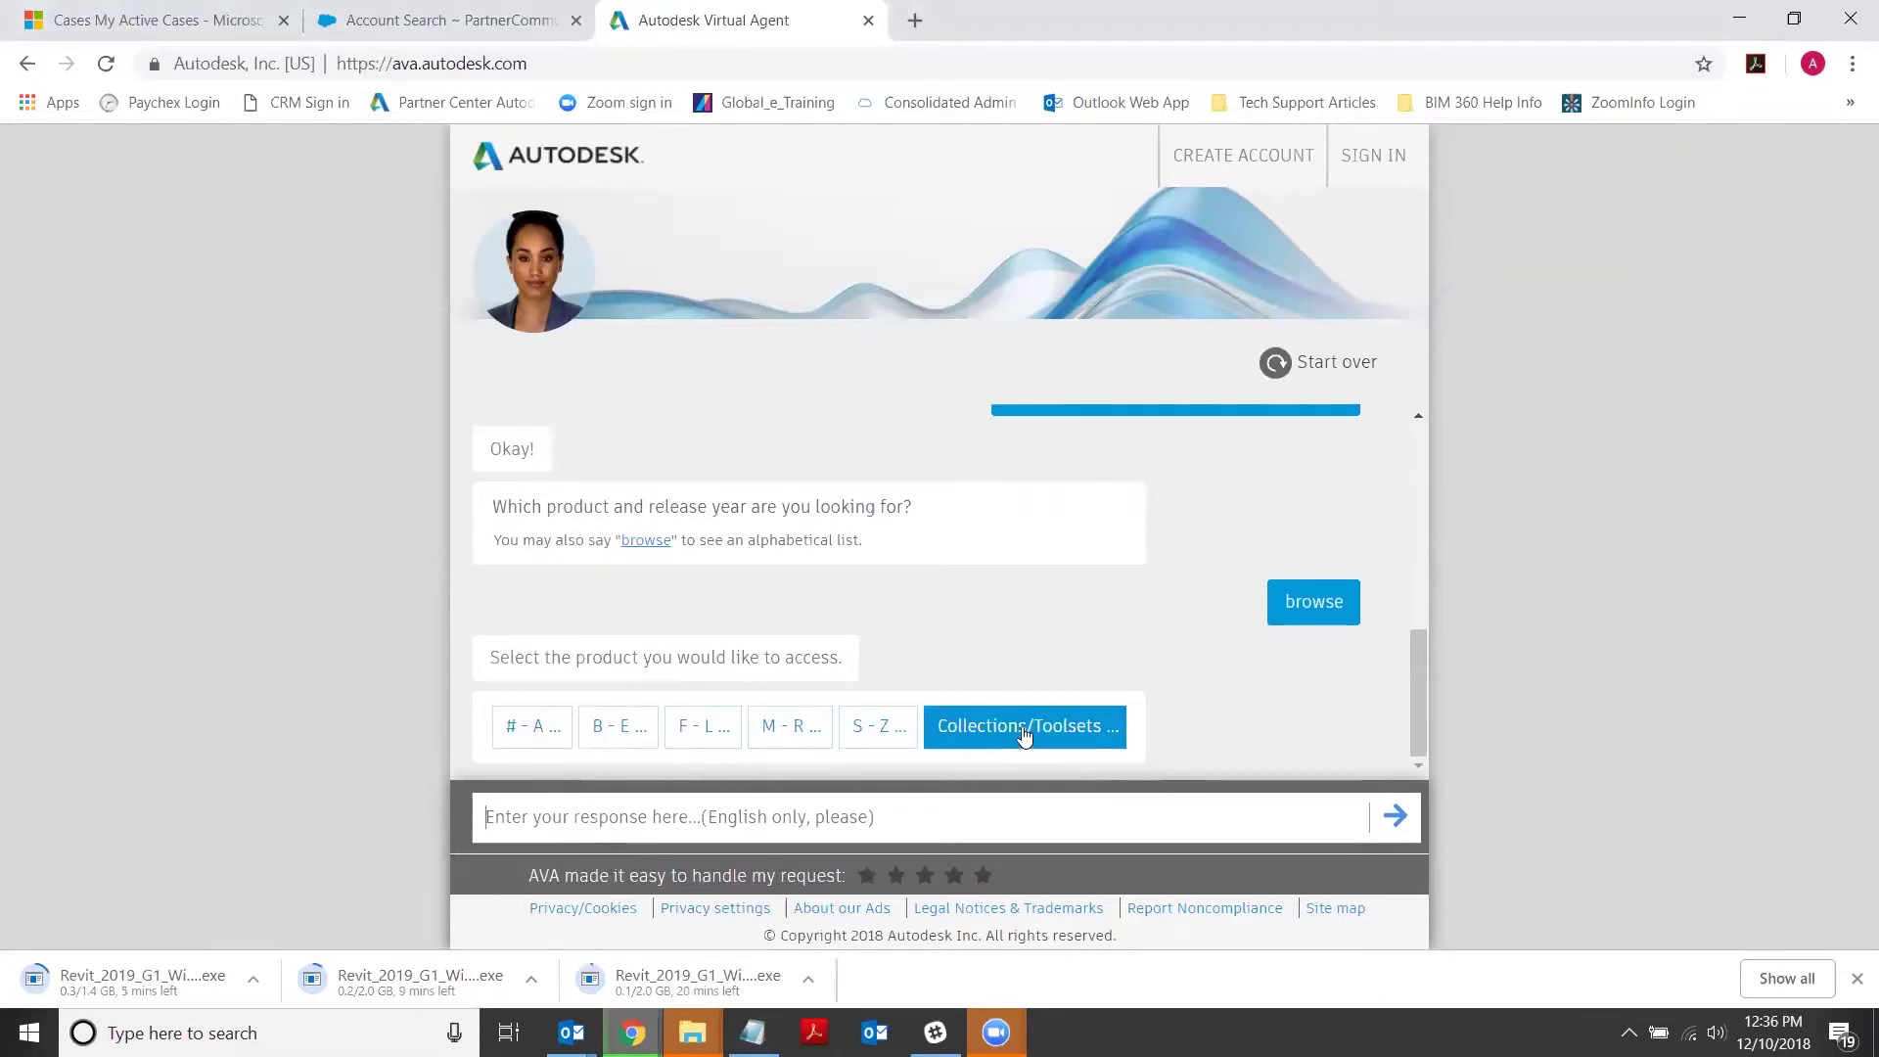
click(792, 734)
drag(1416, 599, 1441, 670)
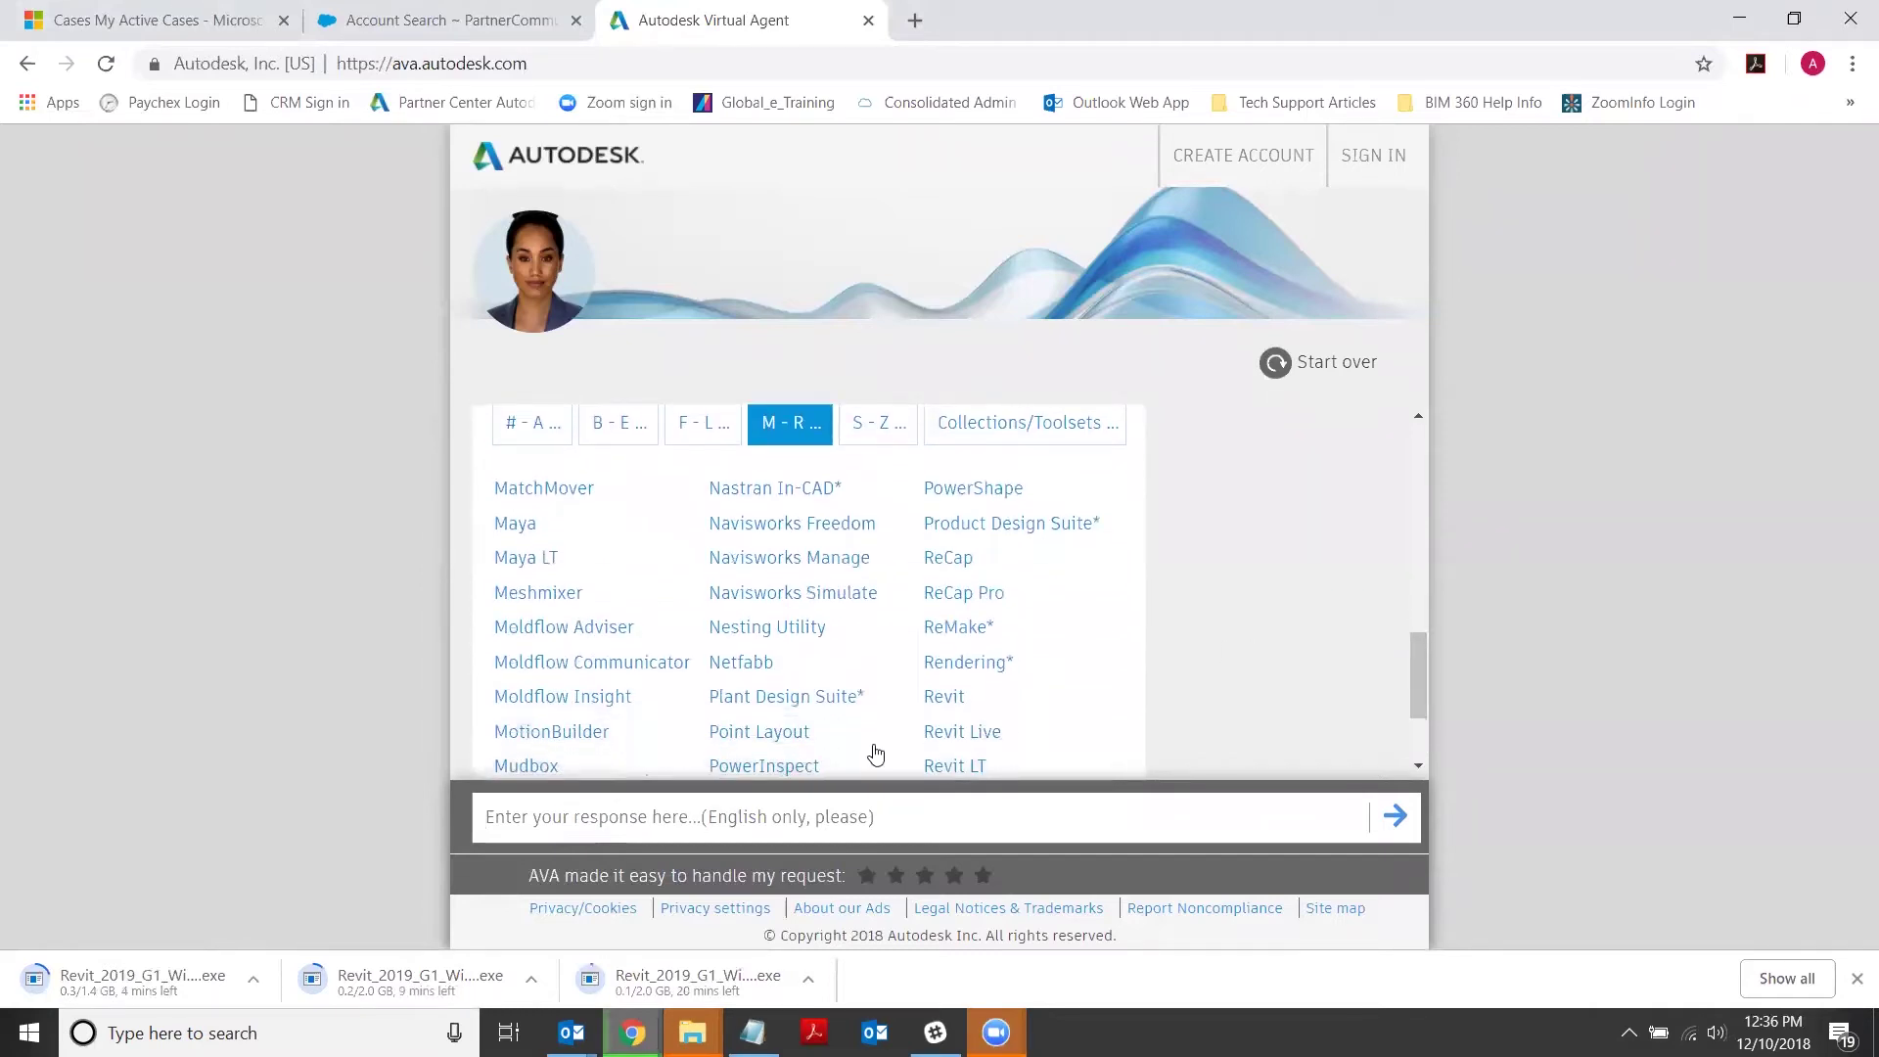
click(943, 699)
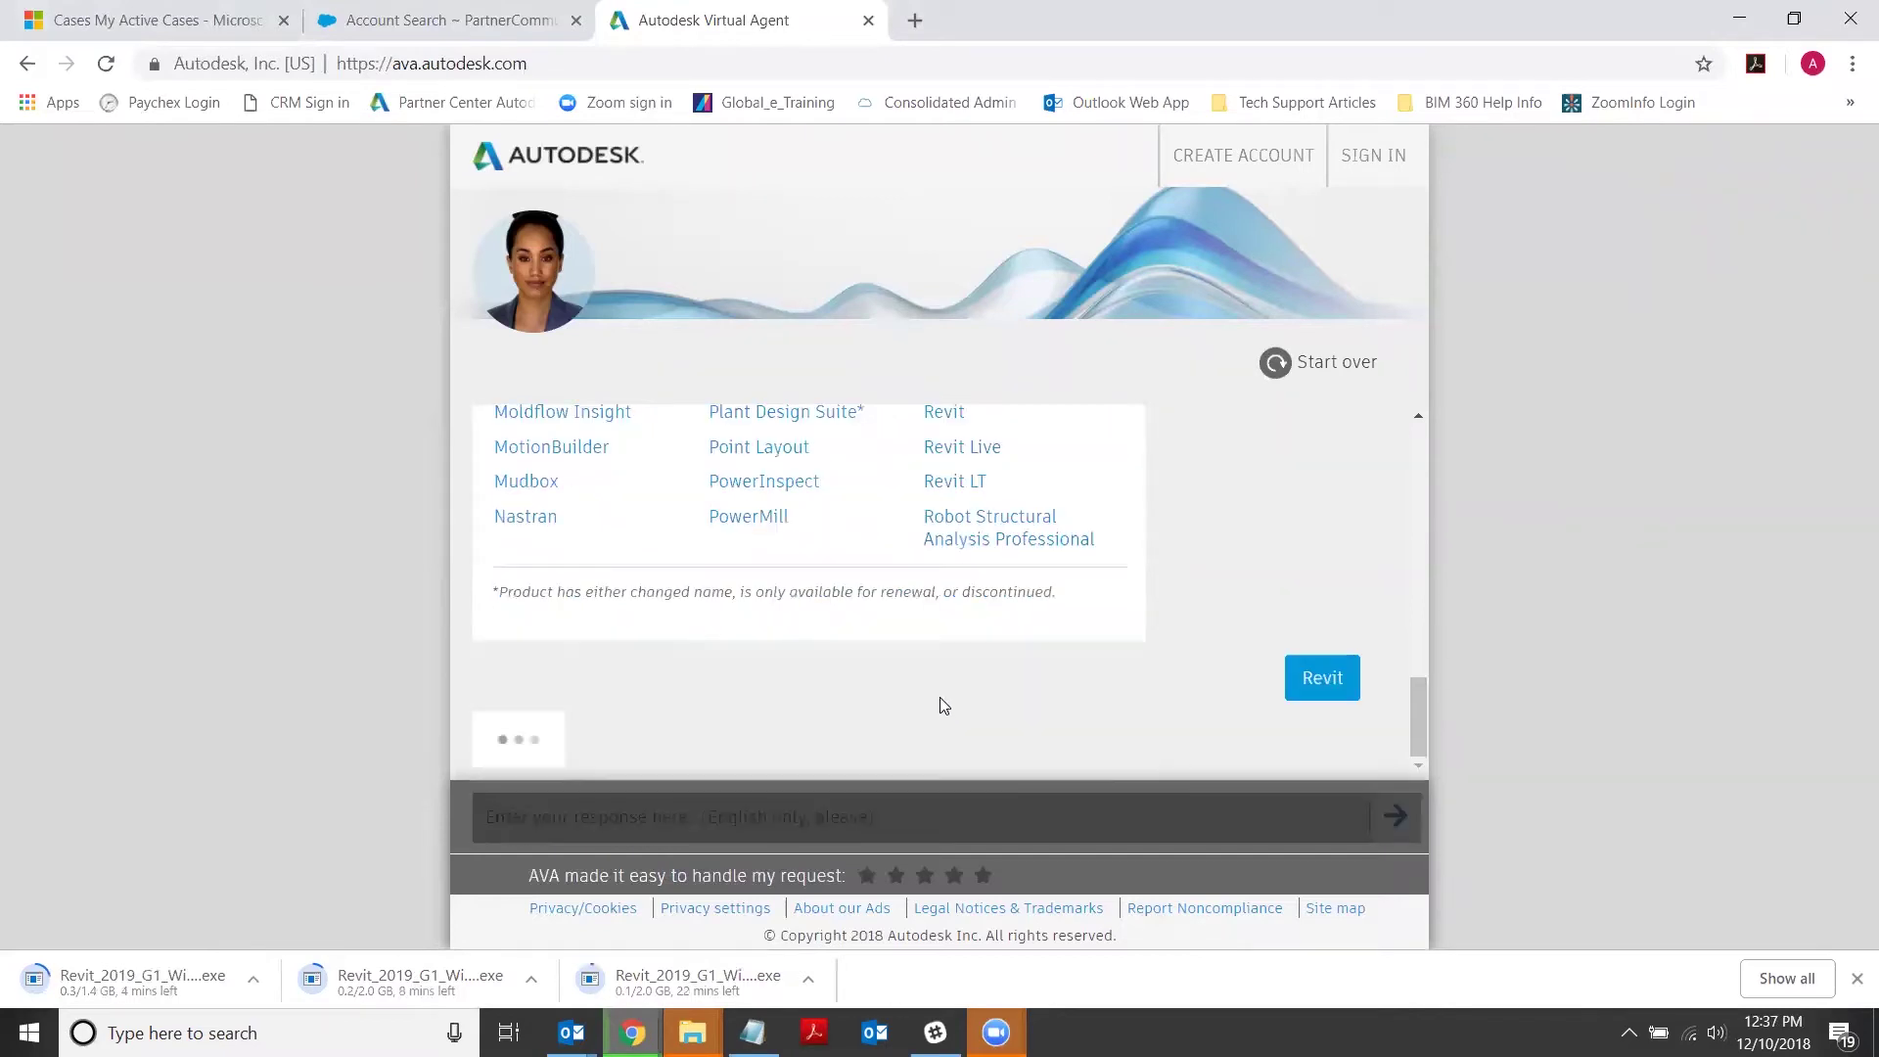
Give 2019 as the Revit release year and identify as a paying customer
text(2019)
key(Return)
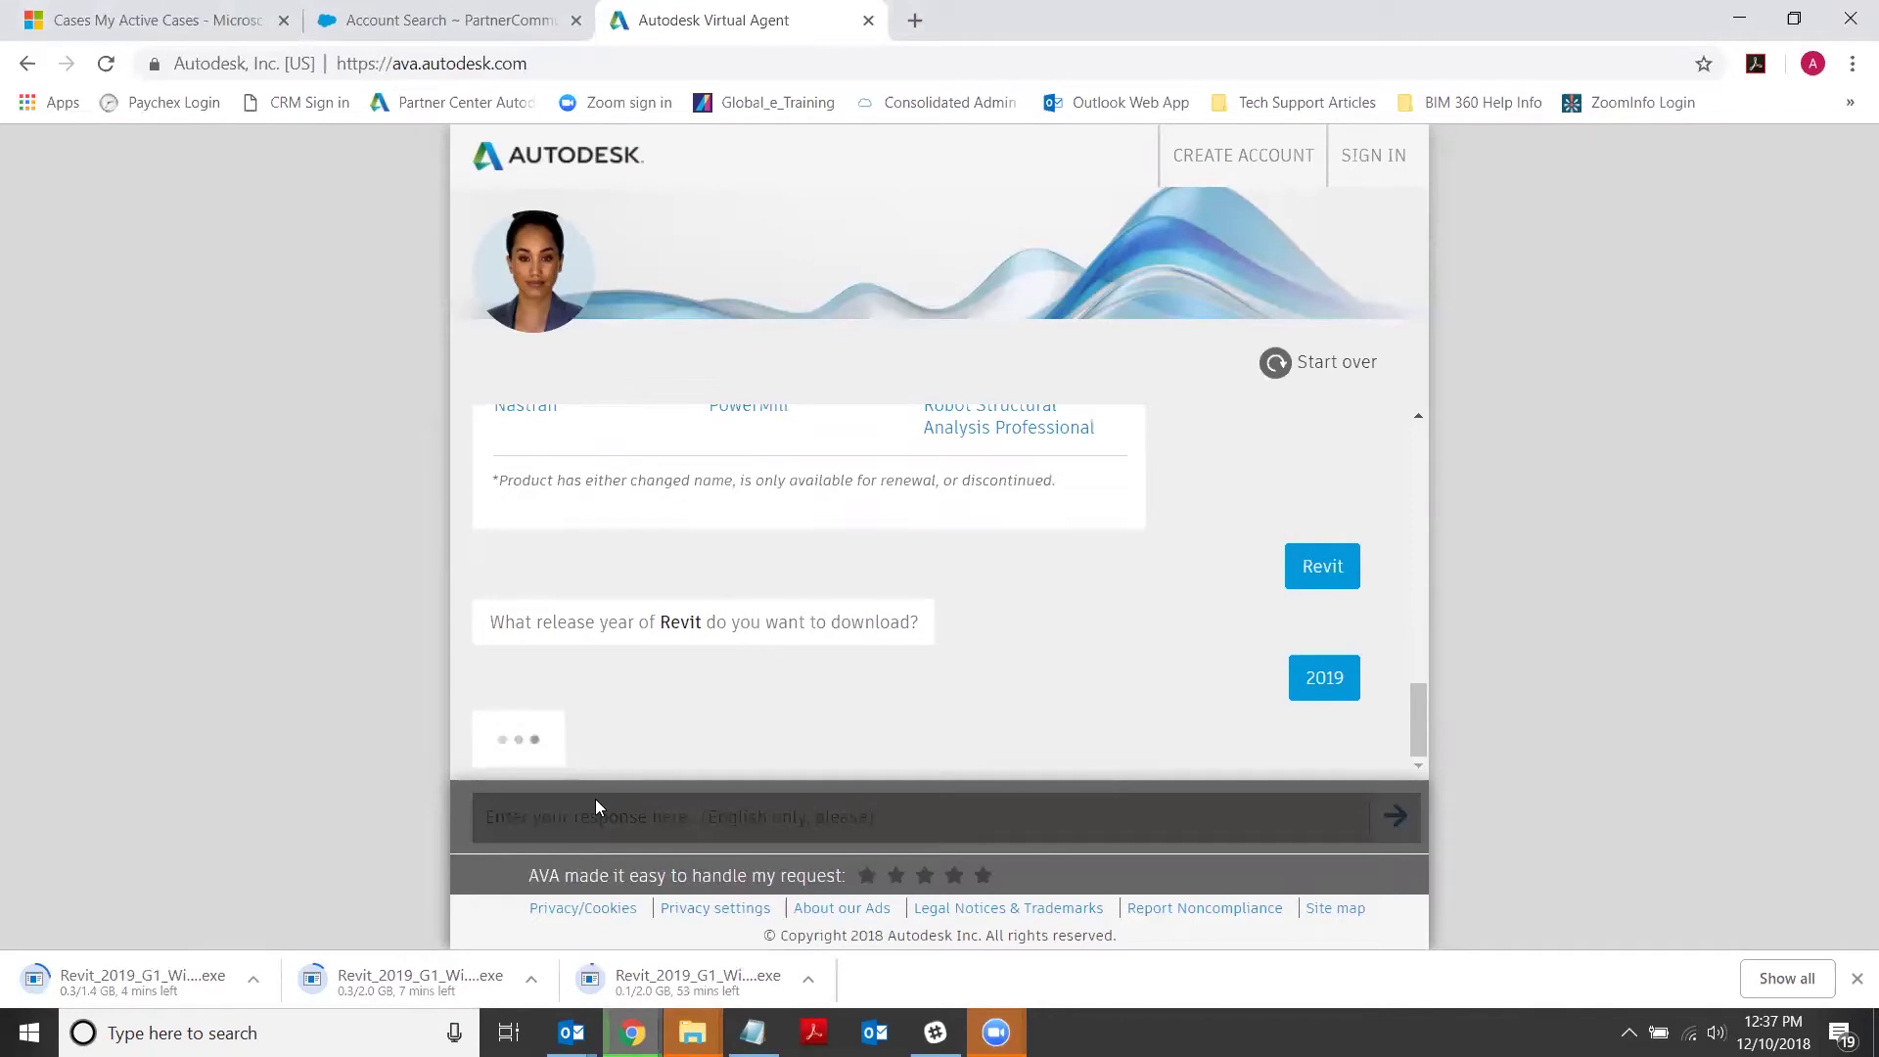
click(674, 628)
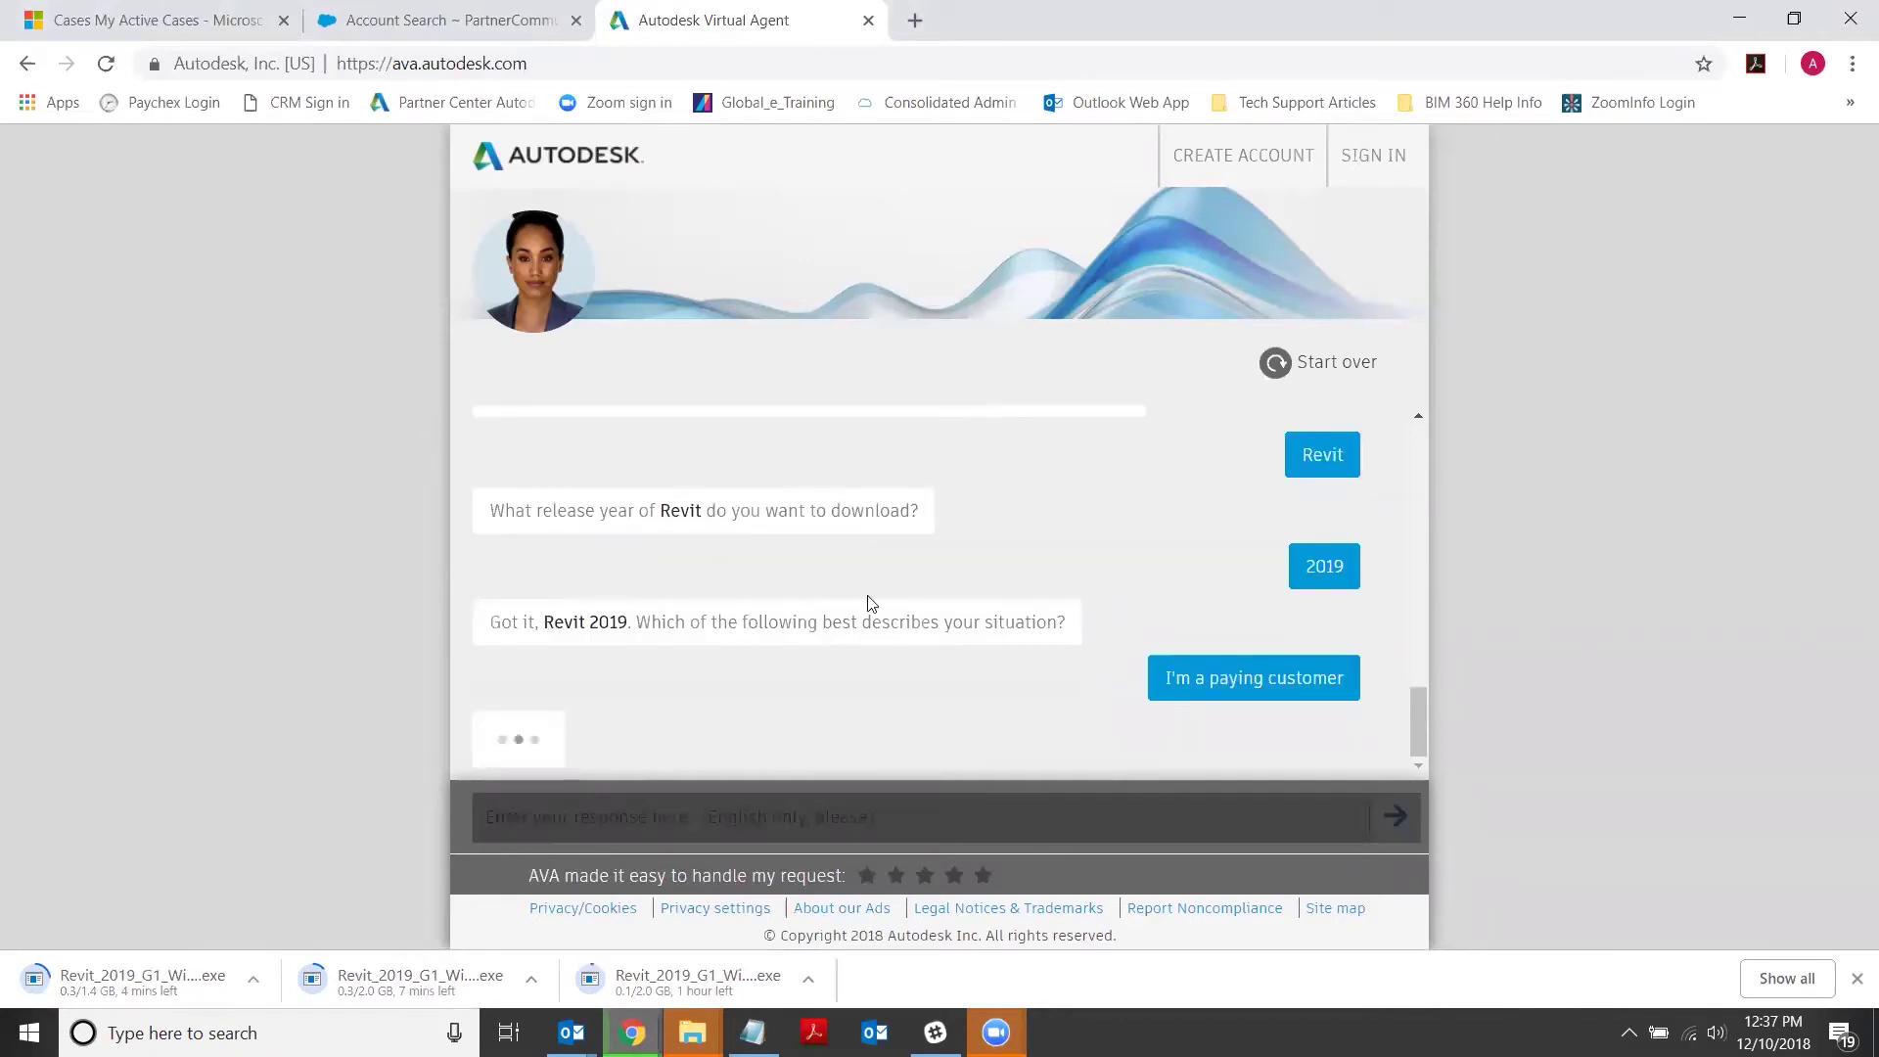